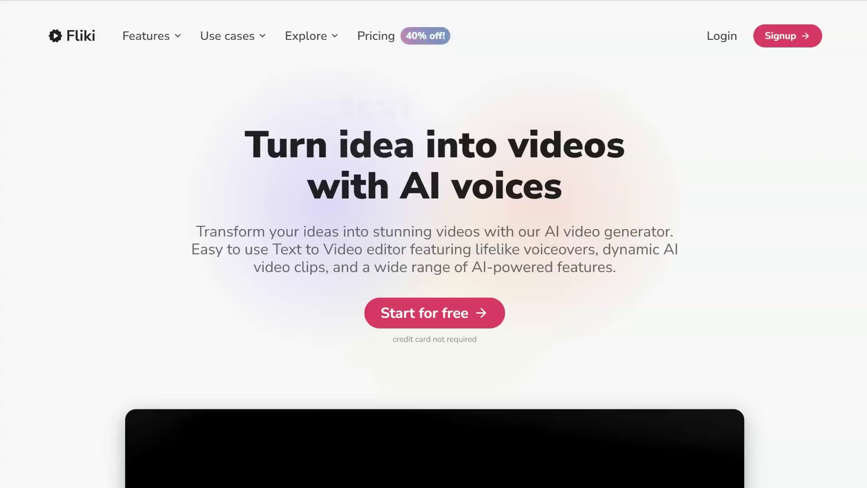
scroll(434, 271, down, 10)
scroll(434, 271, down, 3)
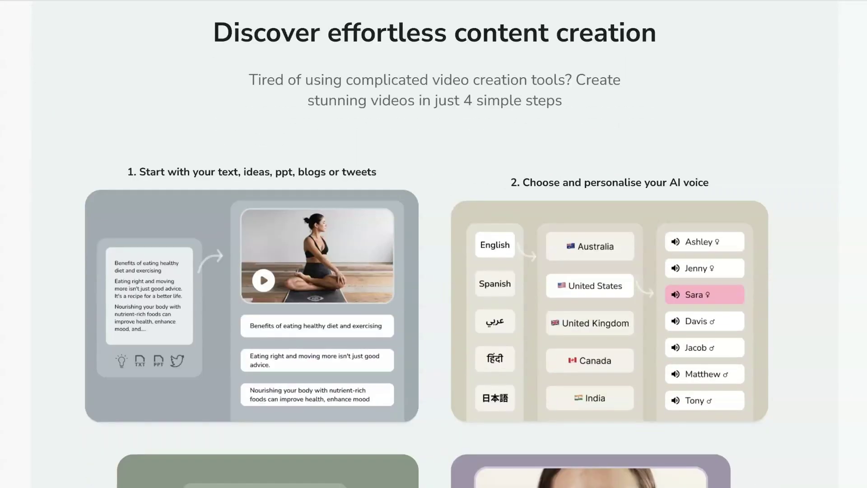
scroll(434, 271, down, 3)
scroll(433, 271, down, 2)
scroll(433, 272, down, 2)
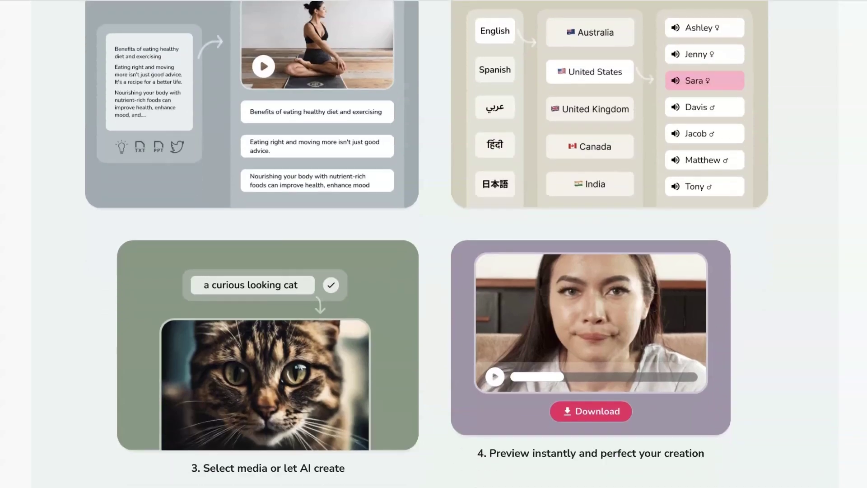
scroll(433, 271, down, 8)
scroll(434, 271, down, 1)
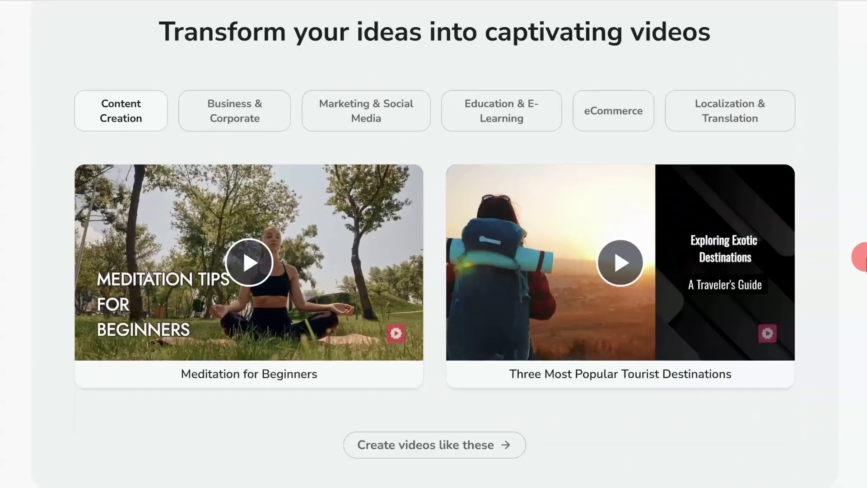
scroll(433, 271, down, 1)
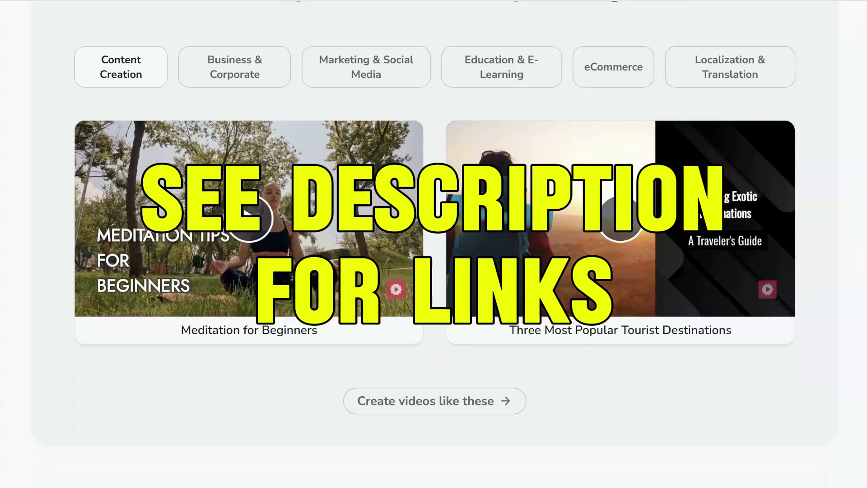
scroll(433, 271, down, 3)
scroll(433, 270, down, 3)
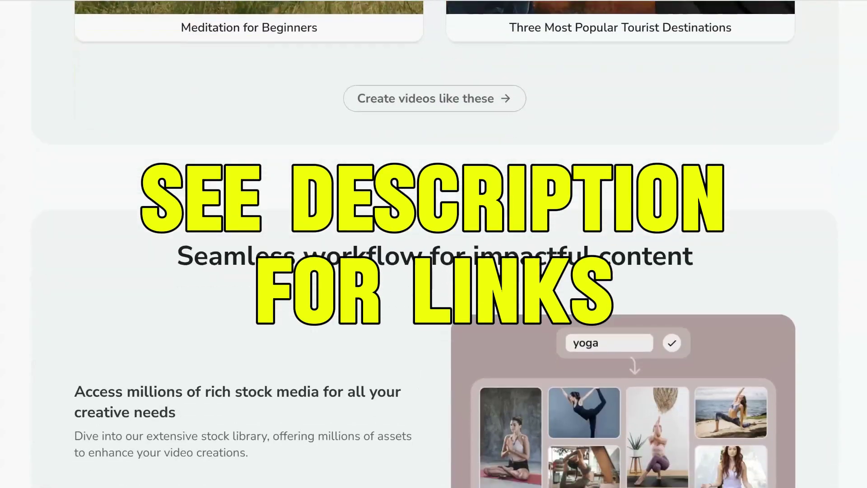
scroll(433, 270, down, 2)
scroll(434, 271, down, 3)
scroll(434, 271, down, 4)
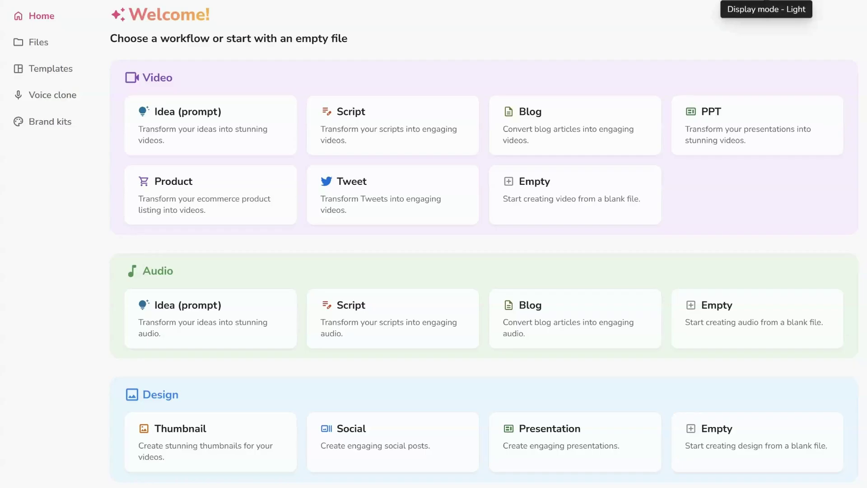
Step: Flip the top-right Display mode toggle so the dashboard turns dark
click(765, 3)
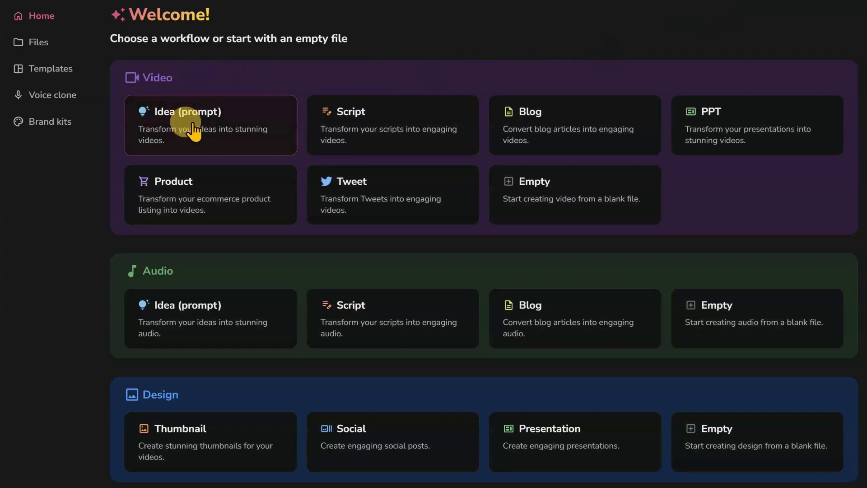
Step: Start an Idea (prompt) video about Thailand's best beaches and continue to settings
click(237, 111)
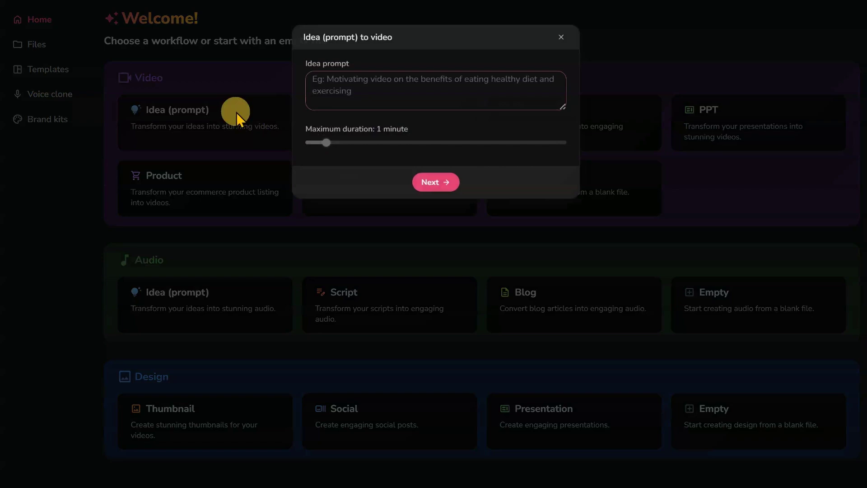
click(364, 85)
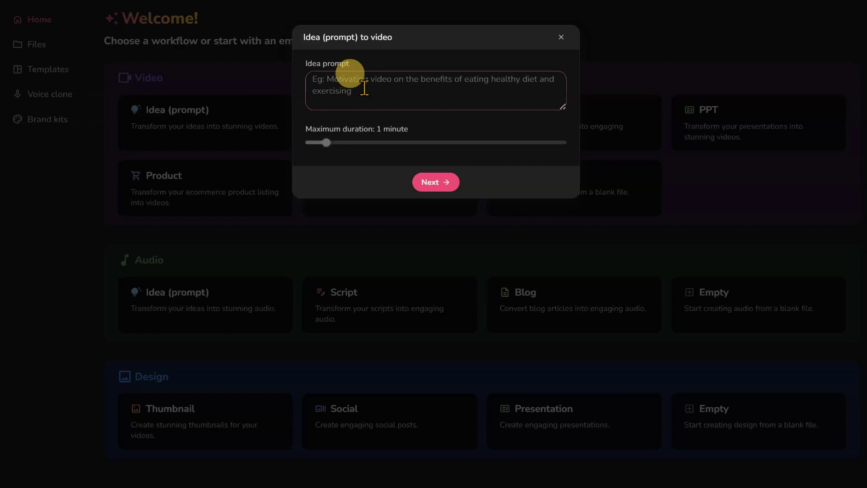
text(a v)
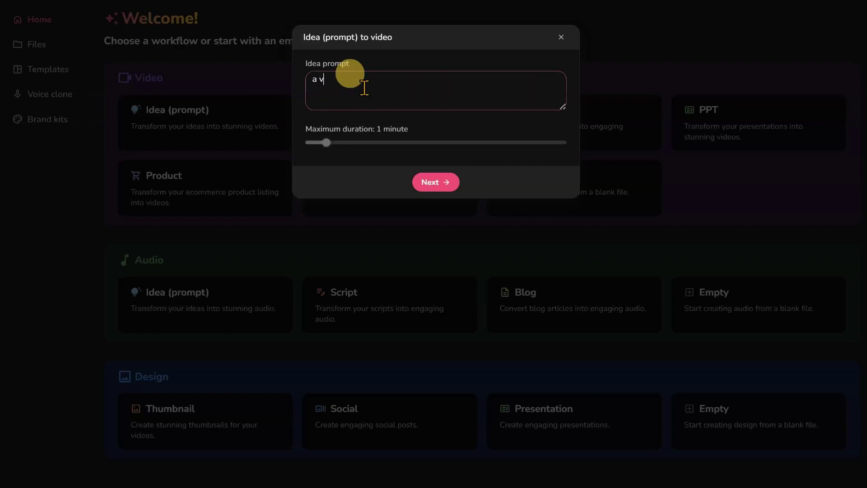
text(ideo about)
text( the best beaches in thailand)
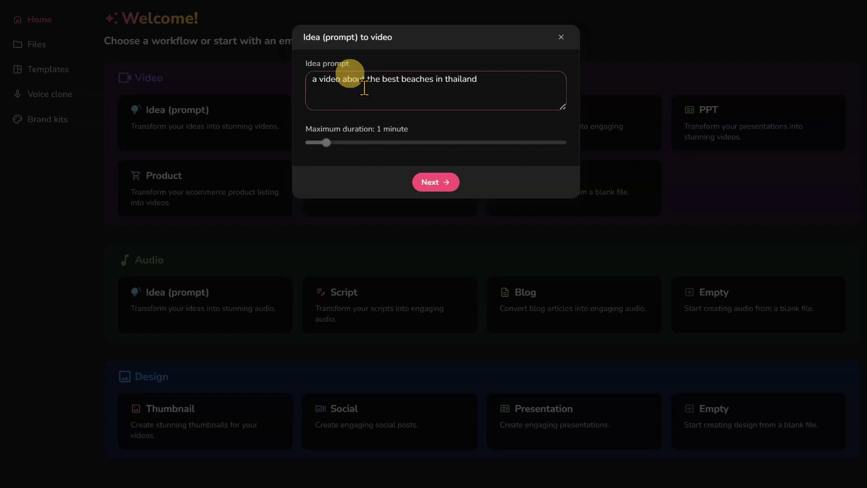
click(435, 182)
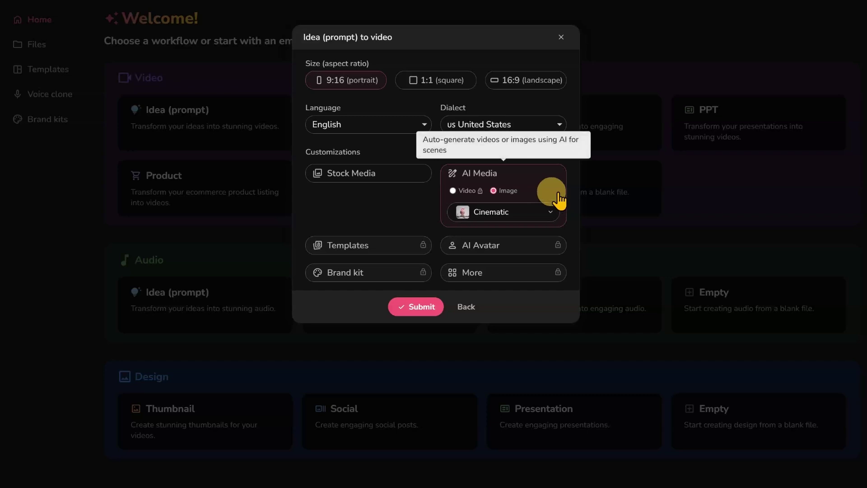
Step: Generate the video with Stock Media (Video) in 16:9 landscape
click(376, 173)
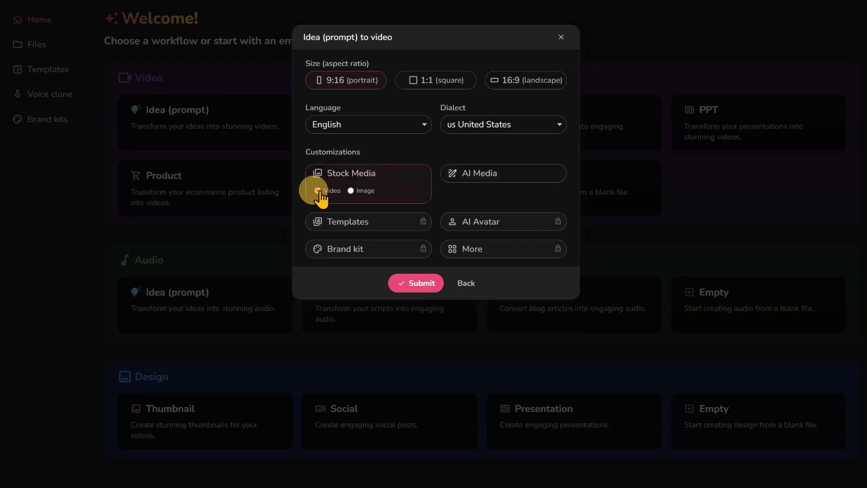
click(522, 82)
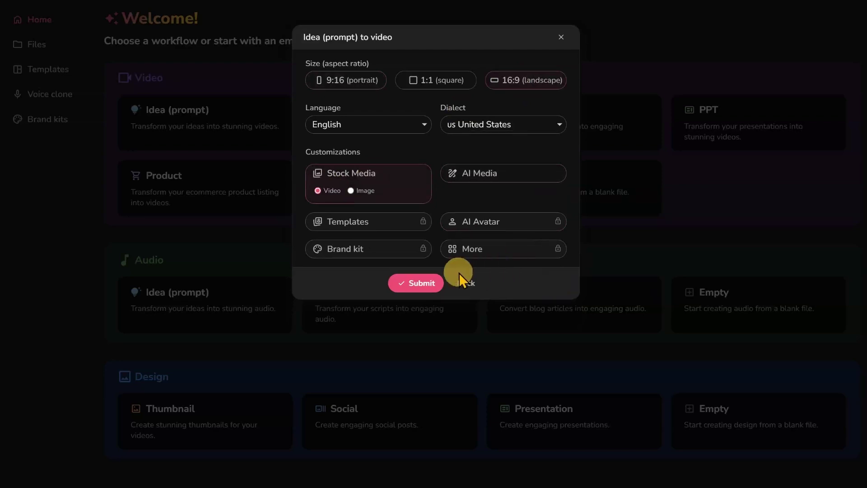
click(417, 284)
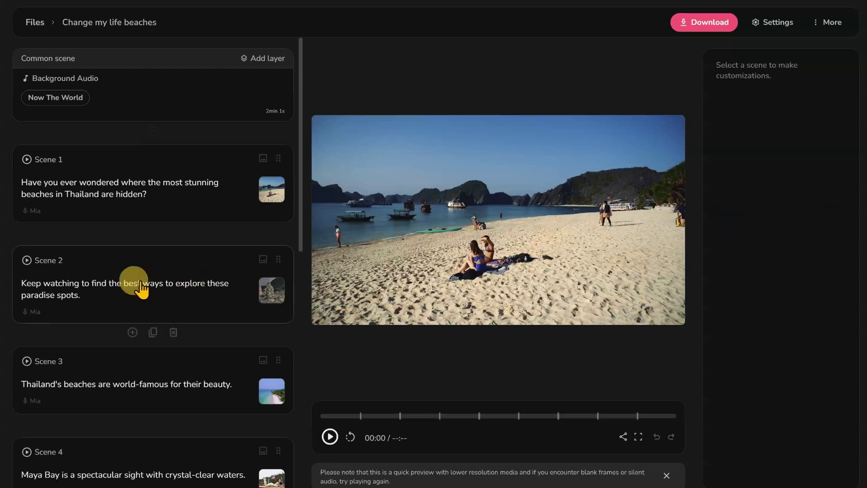
Step: Adjust the Background Audio volume slider to 40
click(134, 81)
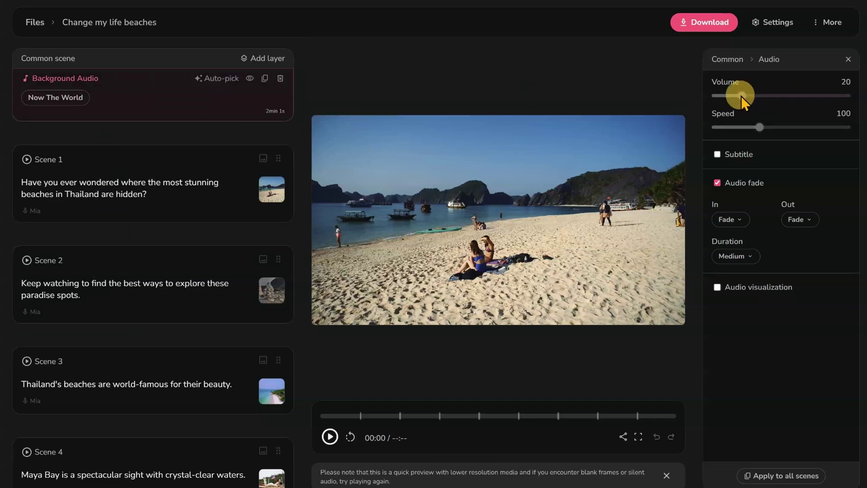
drag(741, 95, 714, 96)
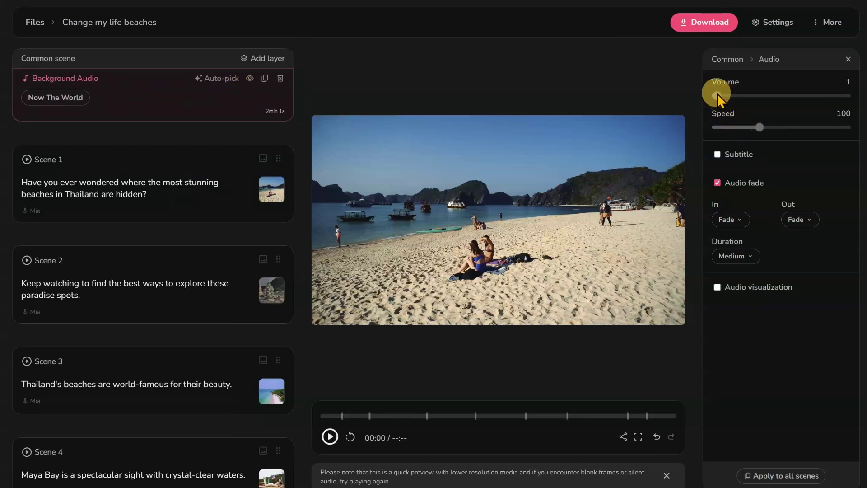
drag(717, 95, 768, 94)
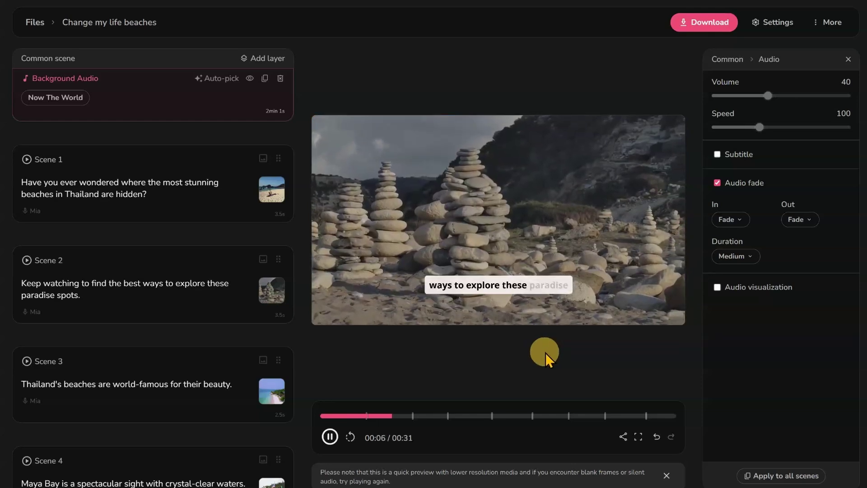
Step: Pause and resume the video preview
click(328, 437)
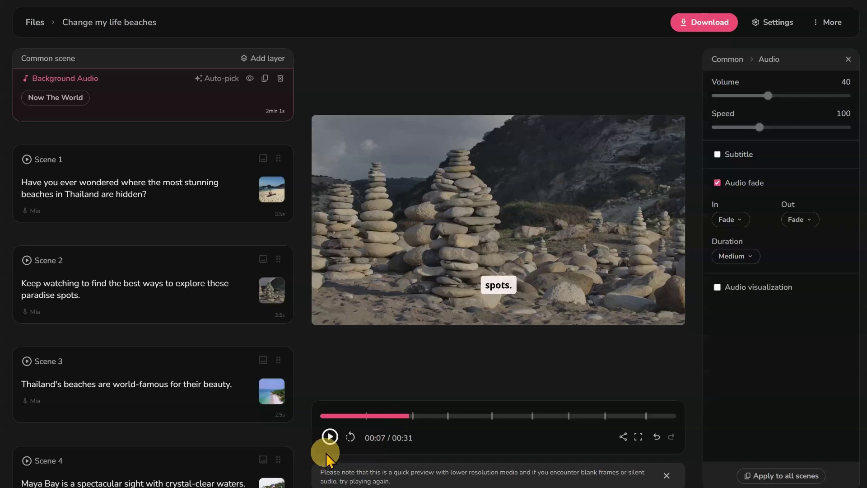
click(328, 438)
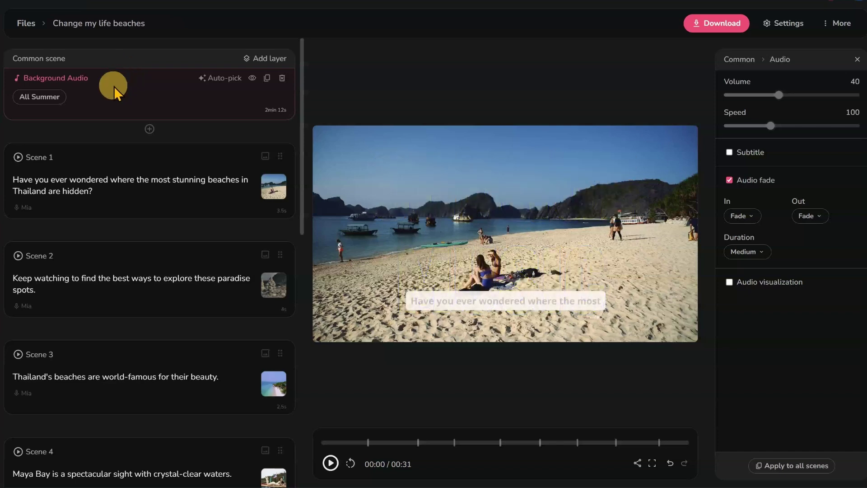
Step: Search 'summer sounds', preview several summer tracks, and choose Summer After Hours
click(44, 95)
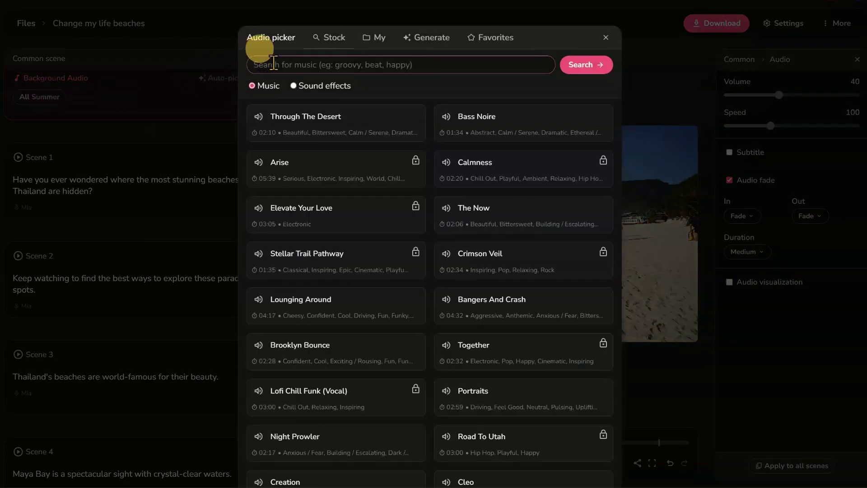
text(sumr)
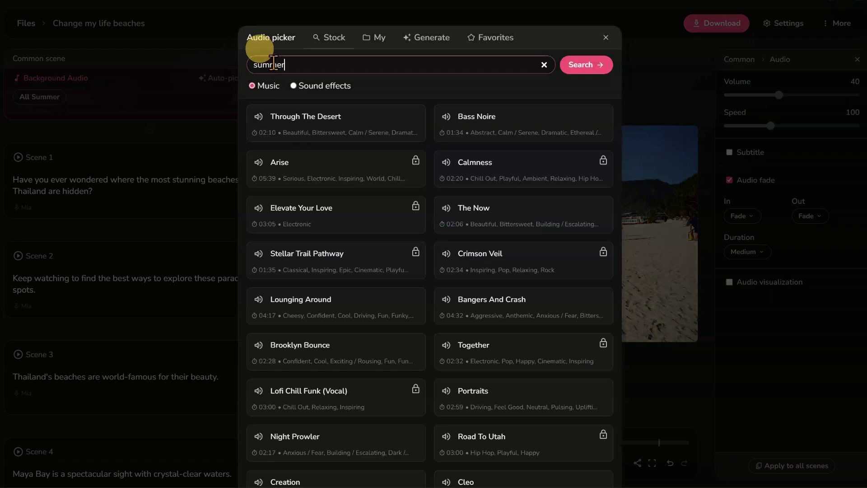
text(soun)
text(ds)
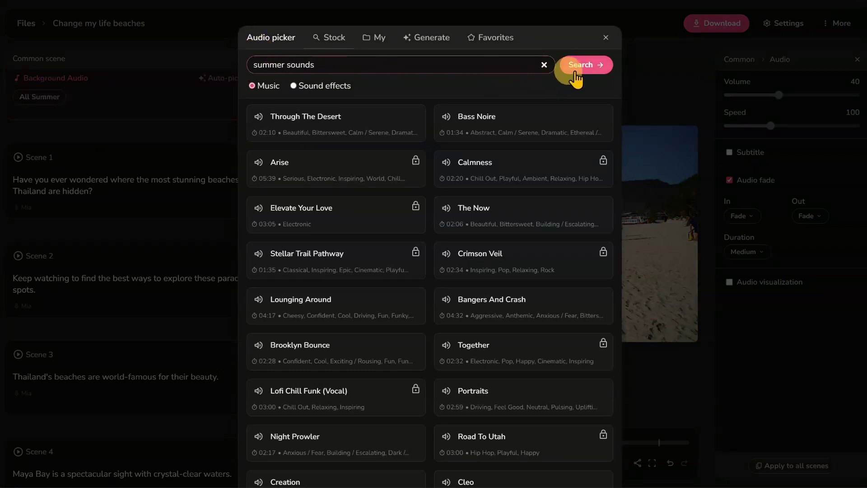
click(581, 65)
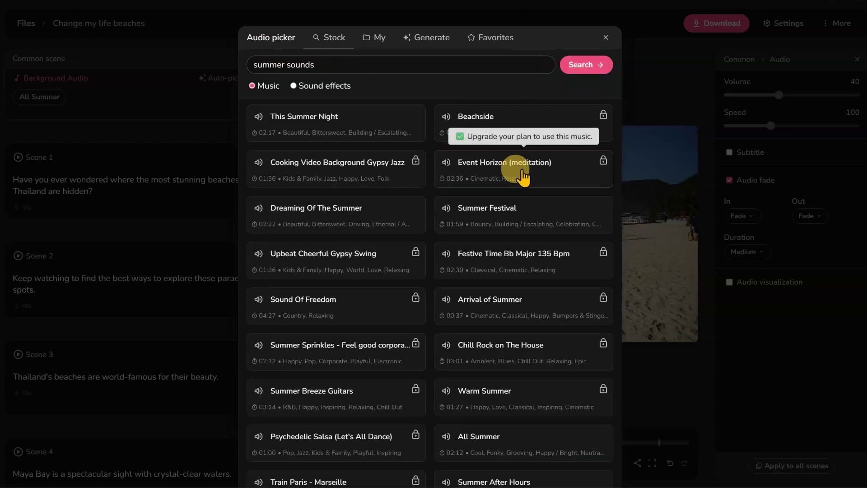
click(259, 118)
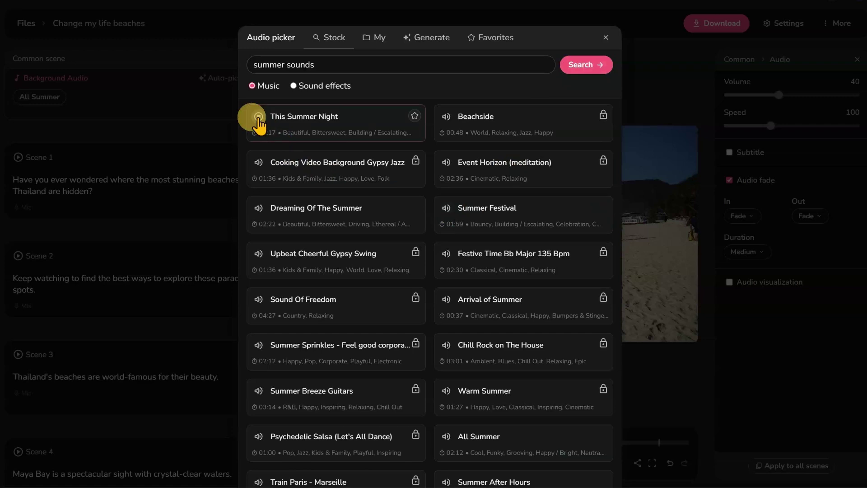
click(259, 120)
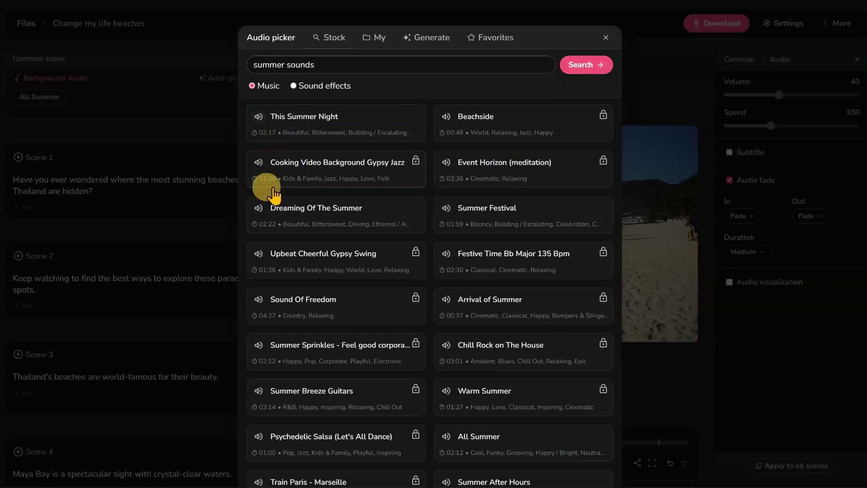
mouse_move(335, 214)
click(258, 209)
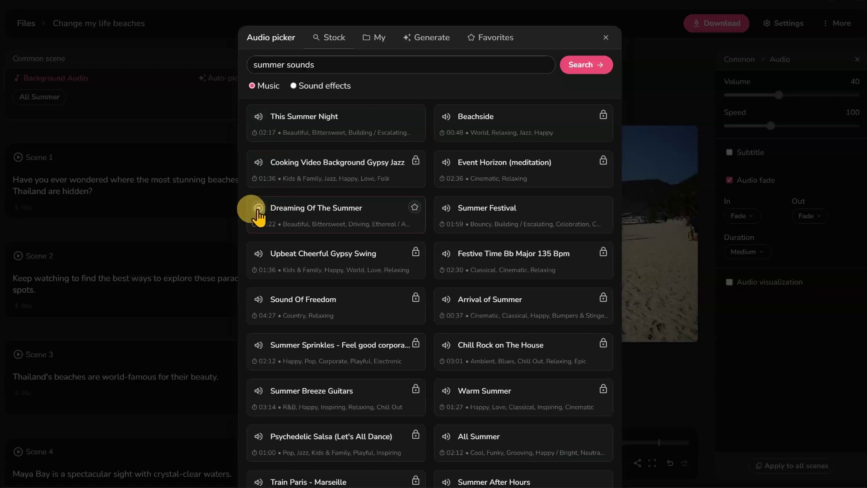
click(257, 209)
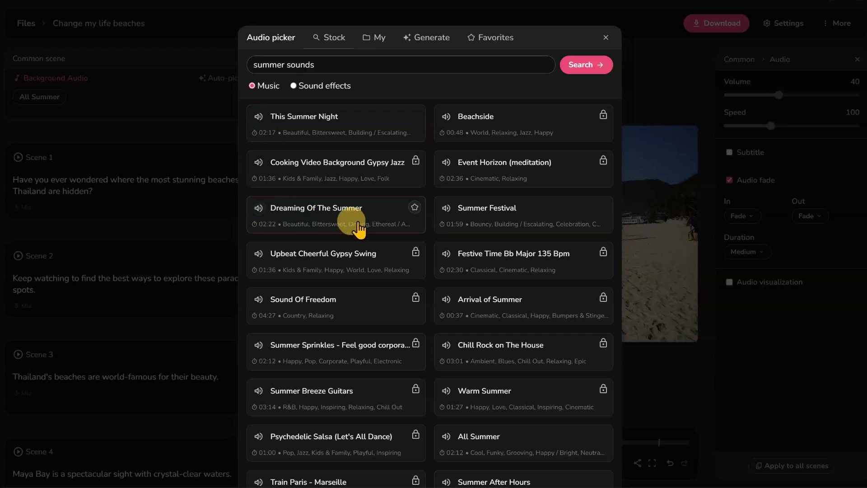
click(446, 207)
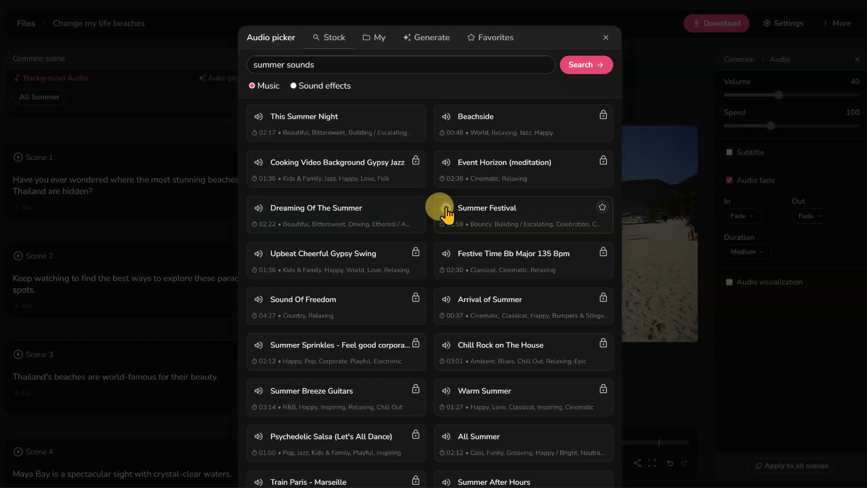
scroll(501, 203, down, 3)
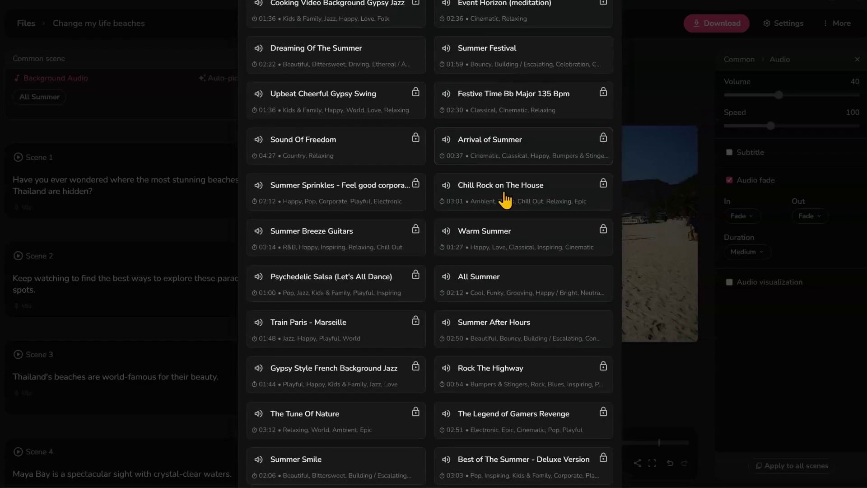
scroll(505, 198, down, 2)
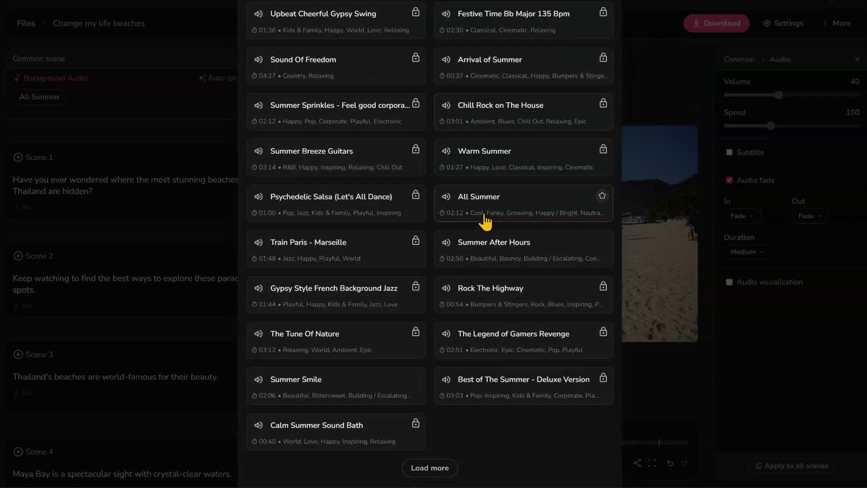
click(447, 249)
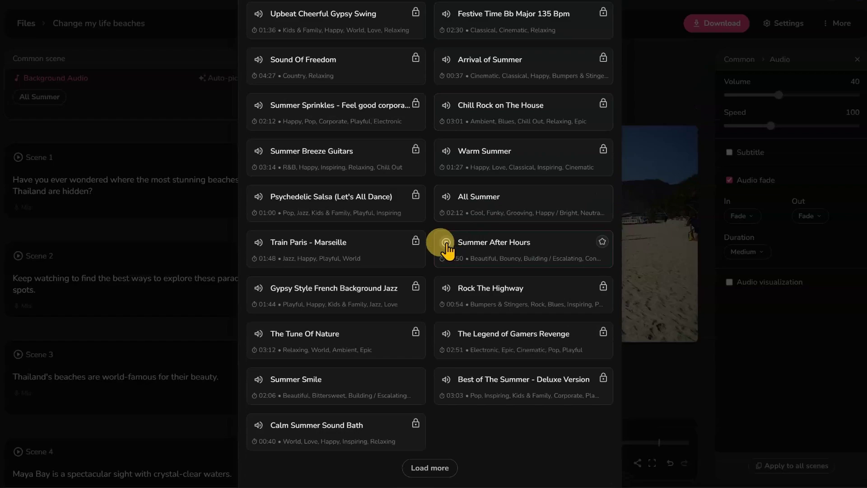
click(497, 244)
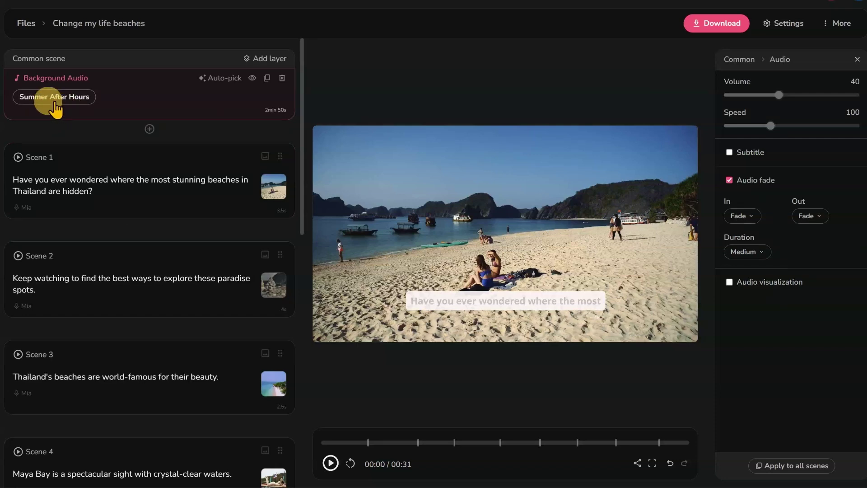
Step: Play the video preview from the start
click(329, 464)
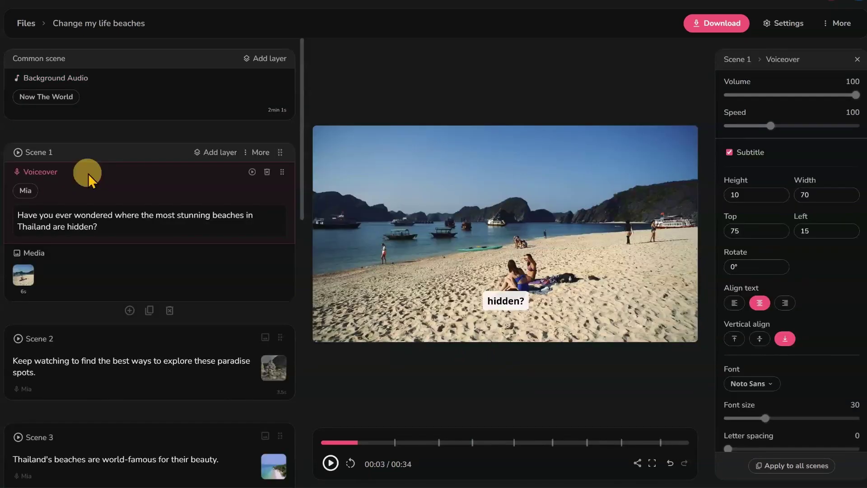
Step: Open voice selection and sample the Bella, Sara and Jane voices
click(25, 194)
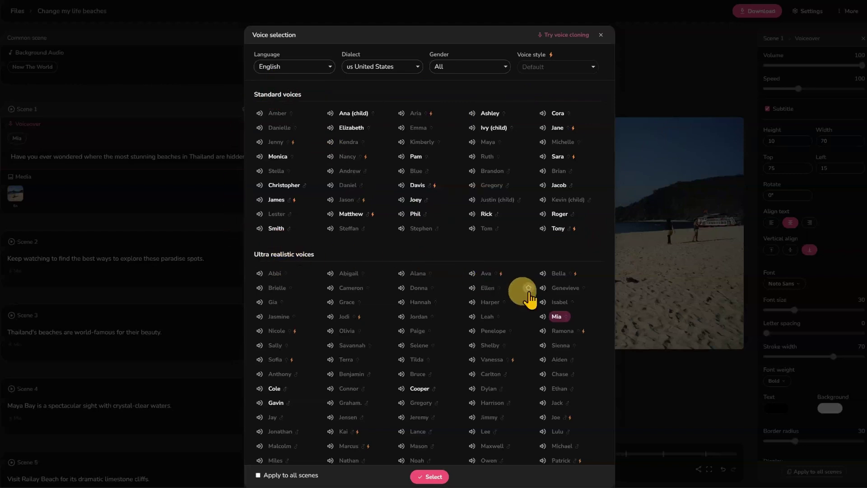
click(542, 273)
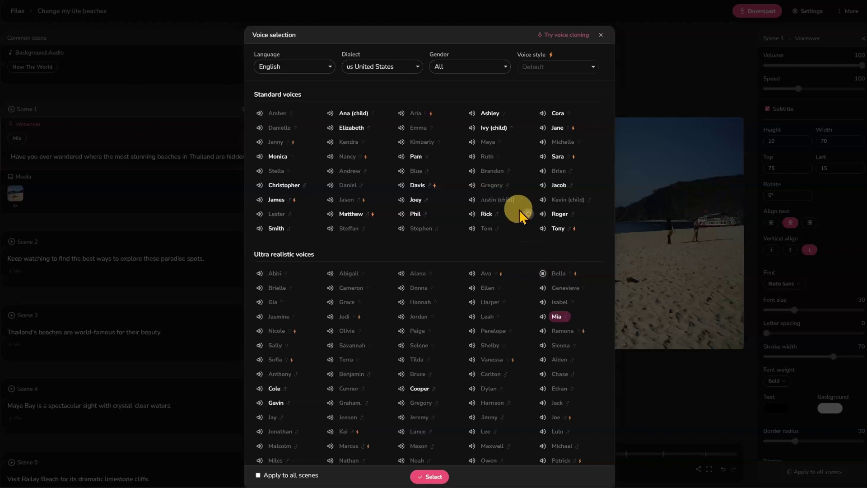
click(543, 157)
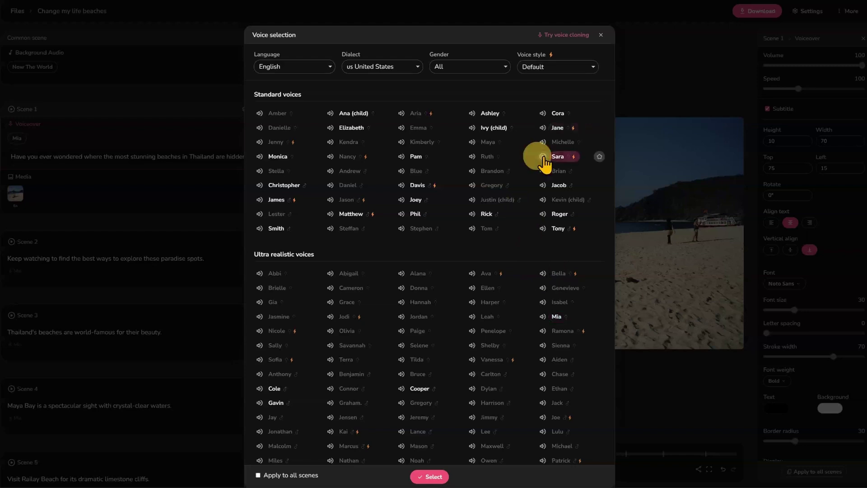
click(542, 127)
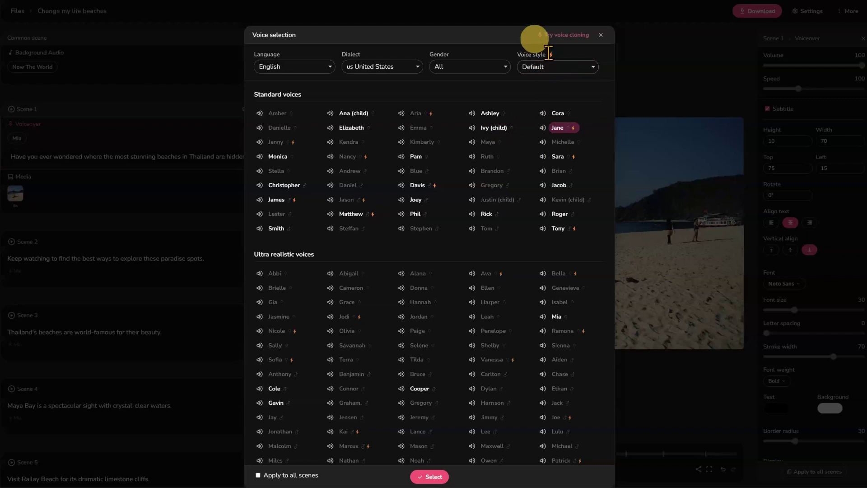
Step: Try Jane in Cheerful and Whispering styles, then apply Mia to all scenes
click(591, 67)
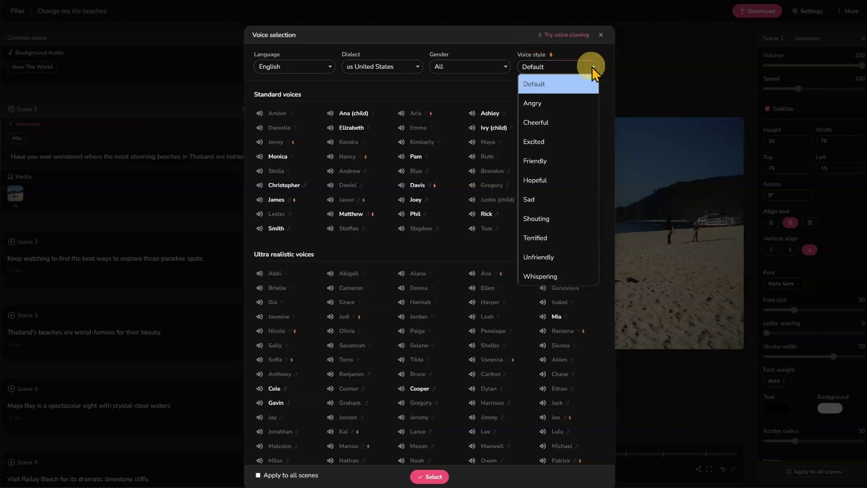
click(540, 127)
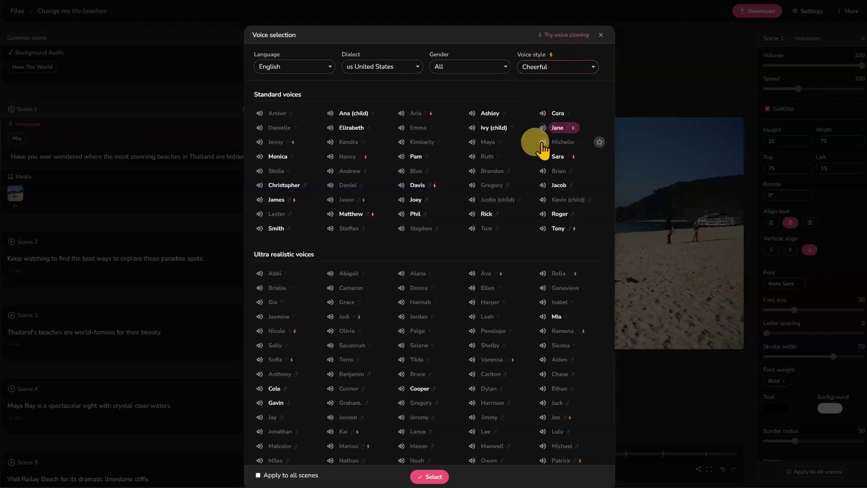
click(543, 128)
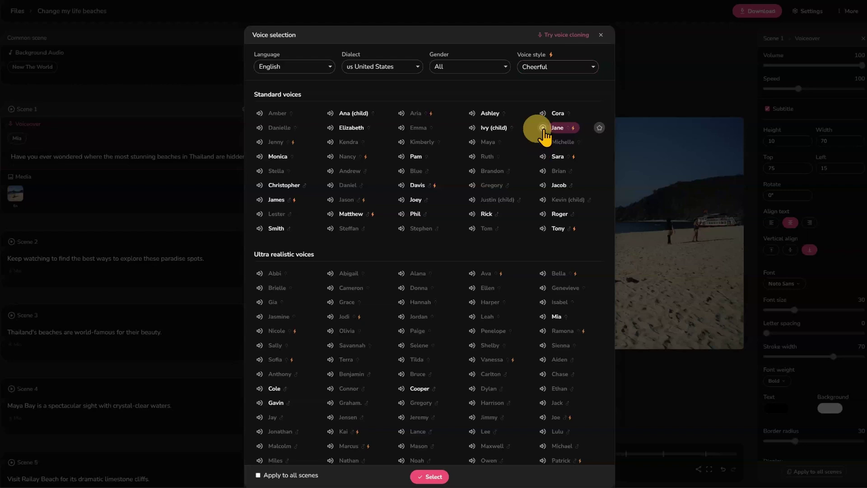
click(595, 66)
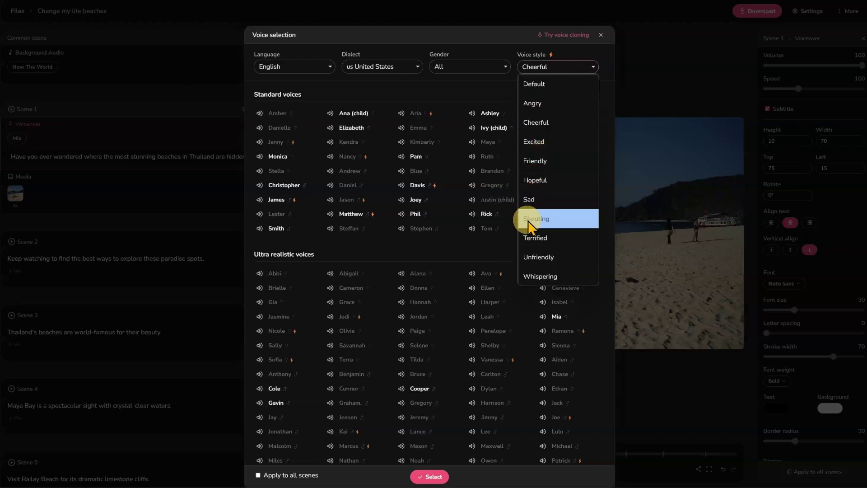
click(535, 278)
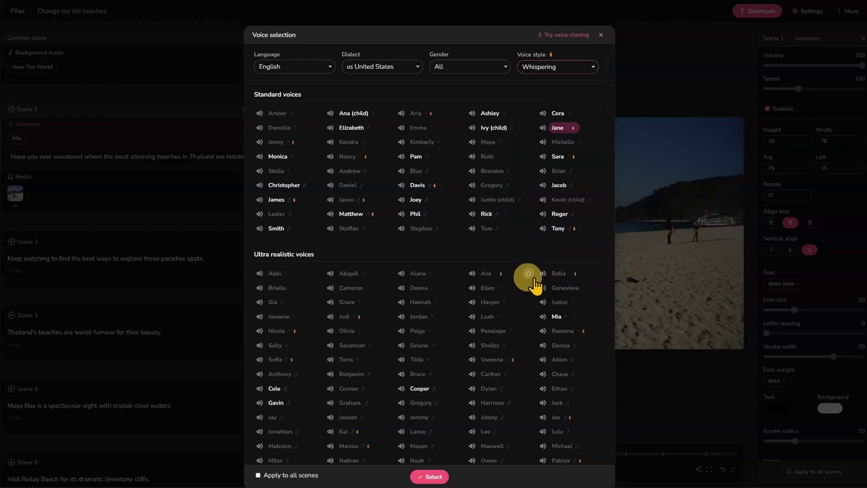
click(542, 127)
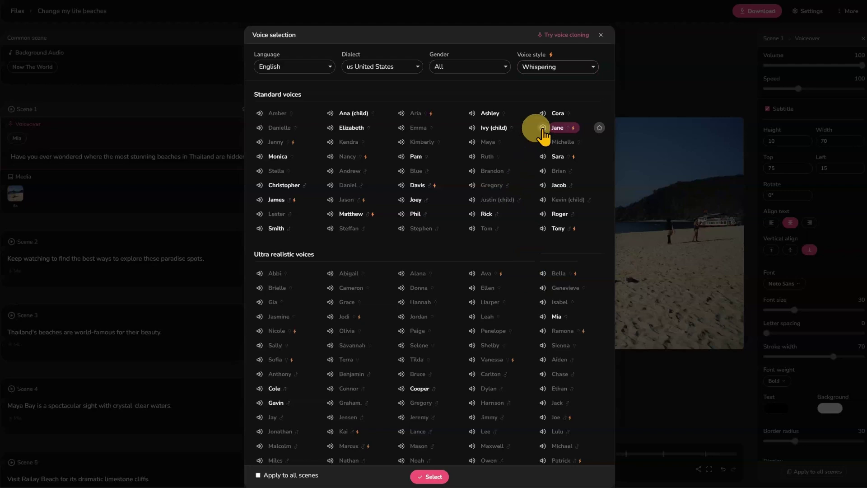
scroll(543, 131, down, 2)
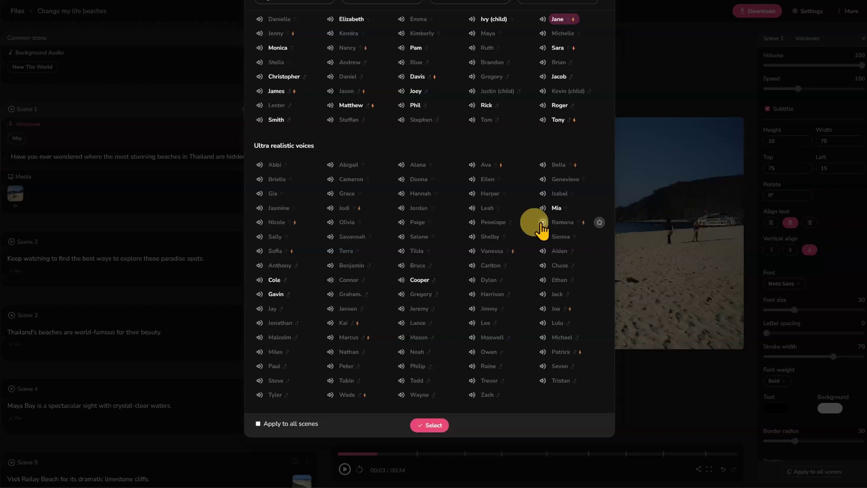
mouse_move(543, 316)
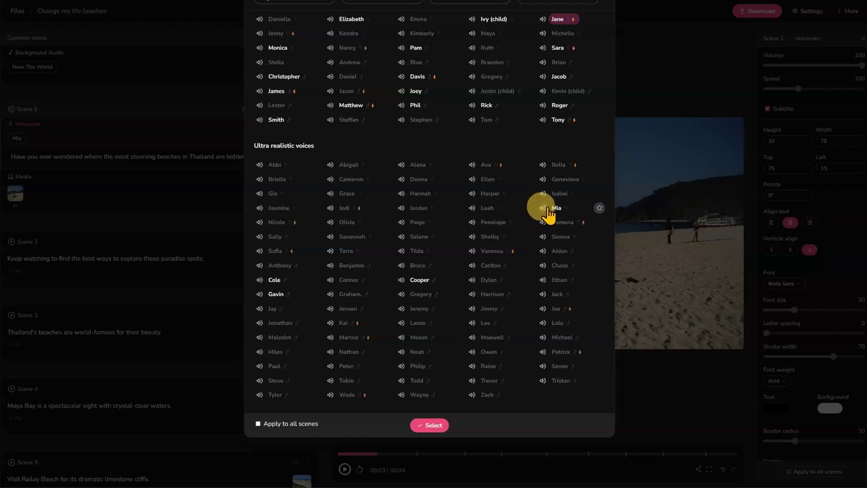
click(552, 208)
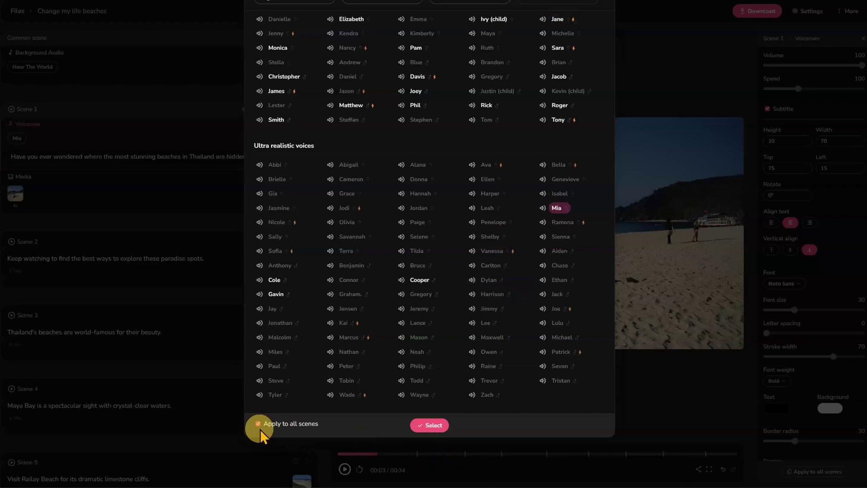
click(427, 426)
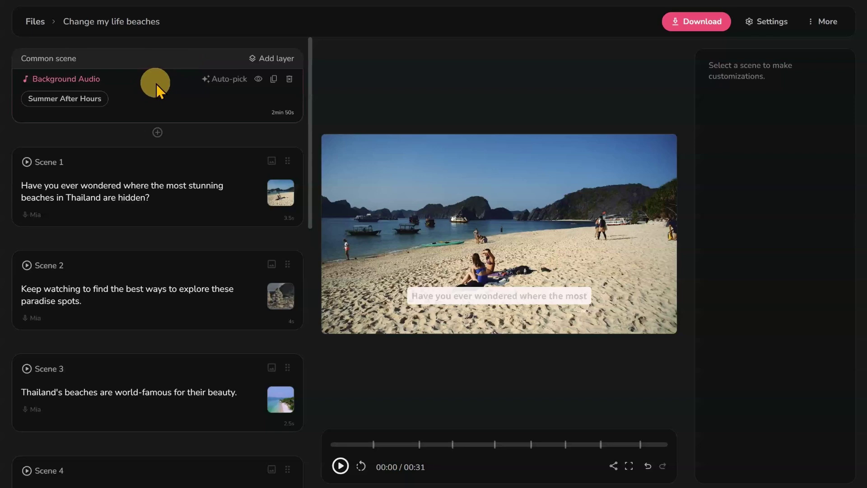
scroll(157, 83, down, 2)
Step: Swap Scene 2's footage for the 'thailand beaches' Koh Kradan longtail boat clip
click(178, 199)
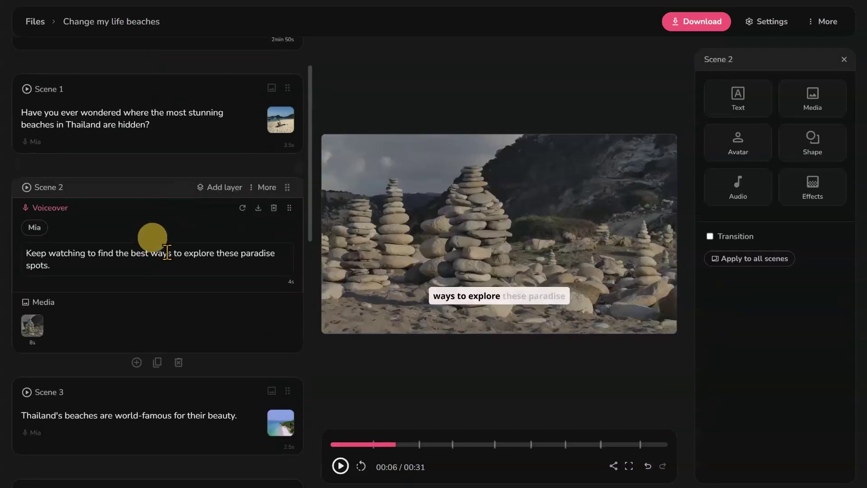
scroll(166, 253, down, 2)
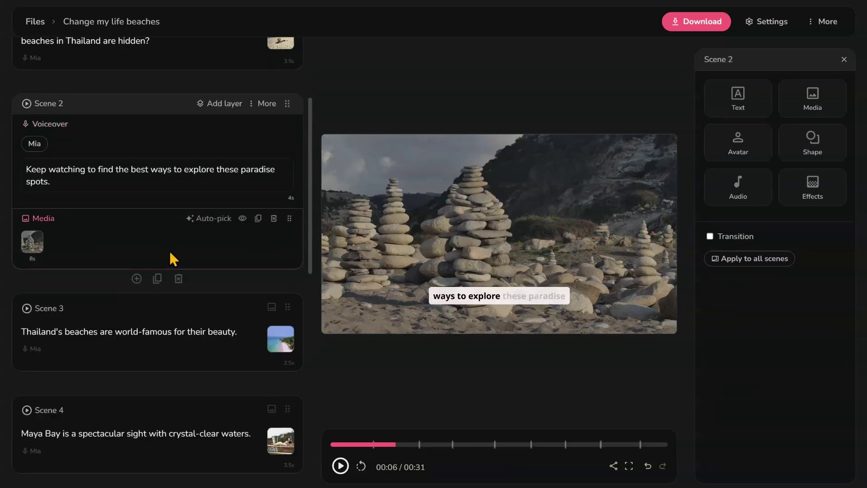
click(169, 257)
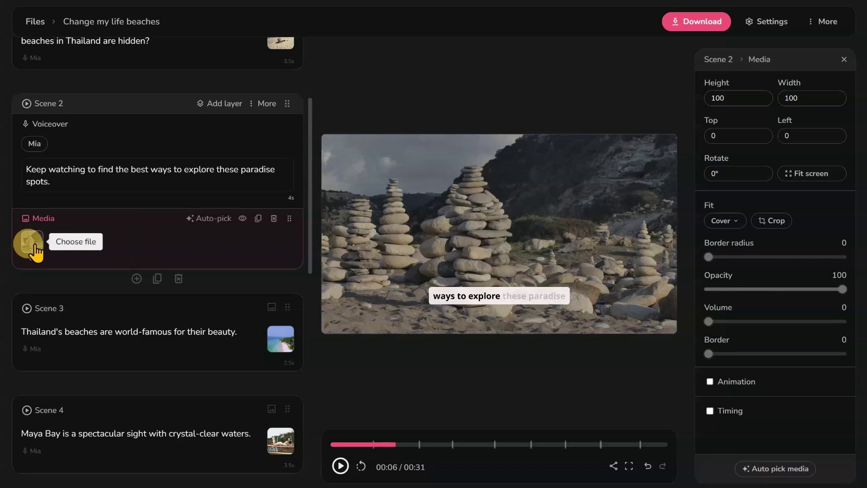
click(32, 244)
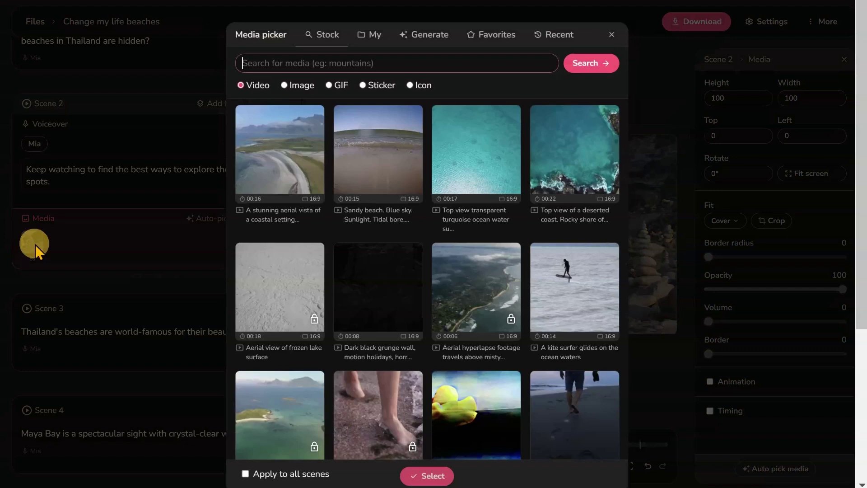
text(thailand beaches)
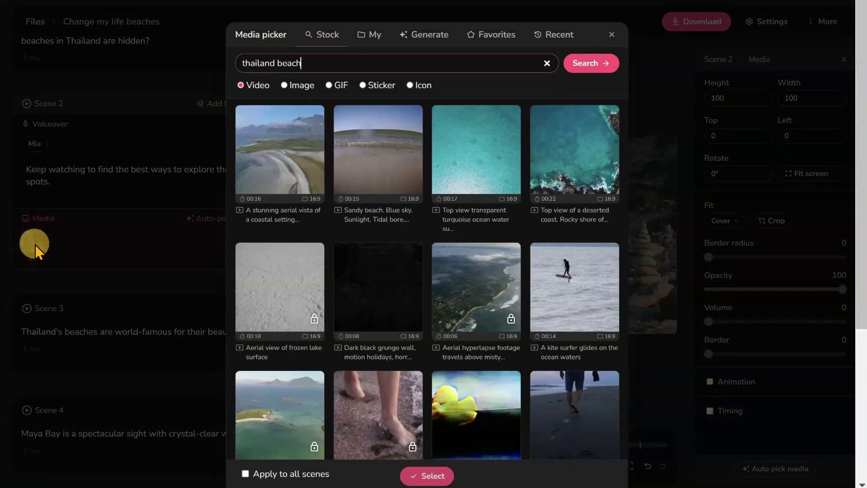
key(Return)
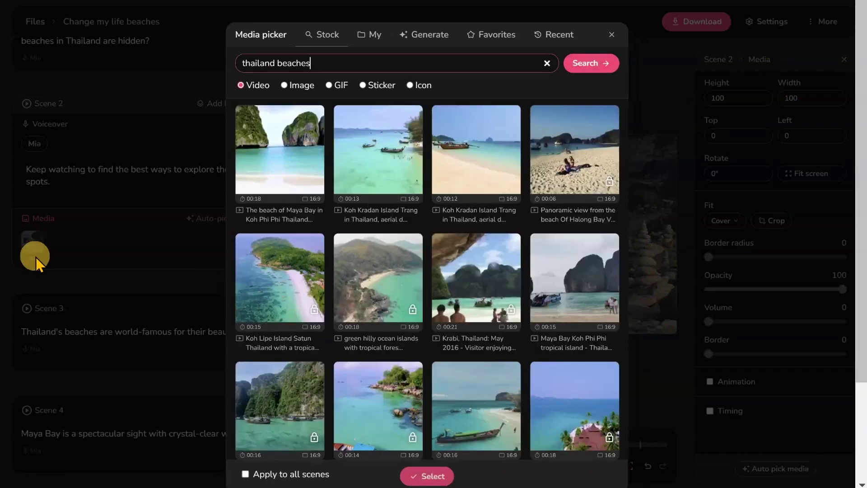
click(491, 161)
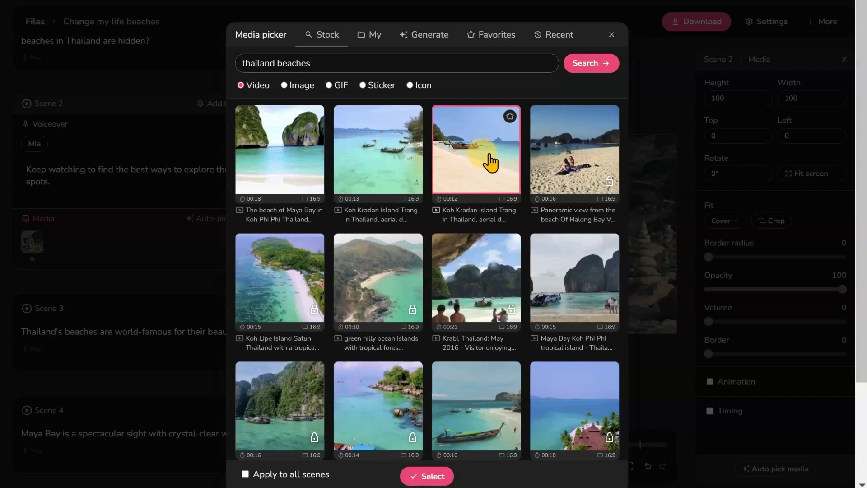
click(426, 476)
scroll(88, 132, up, 1)
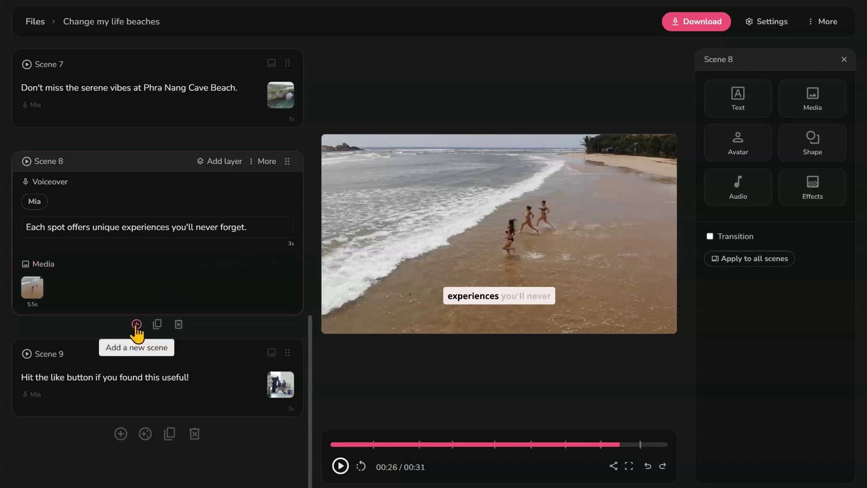
Step: Add Scene 9 after Scene 8 with the James Bond Island tropical clip, then preview
click(137, 325)
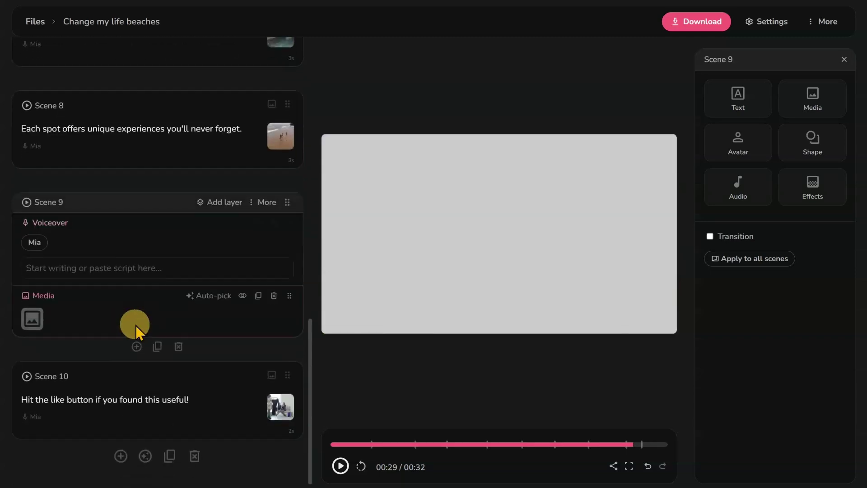
click(65, 268)
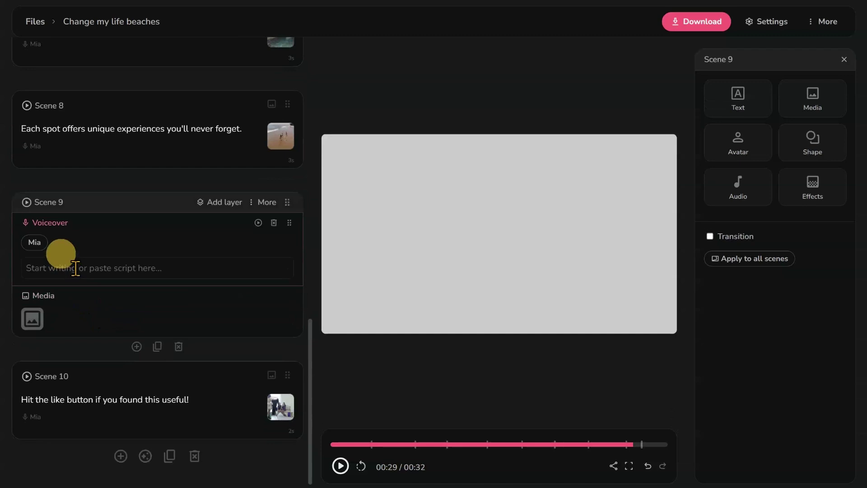
text(And let's not forget James Bond Island)
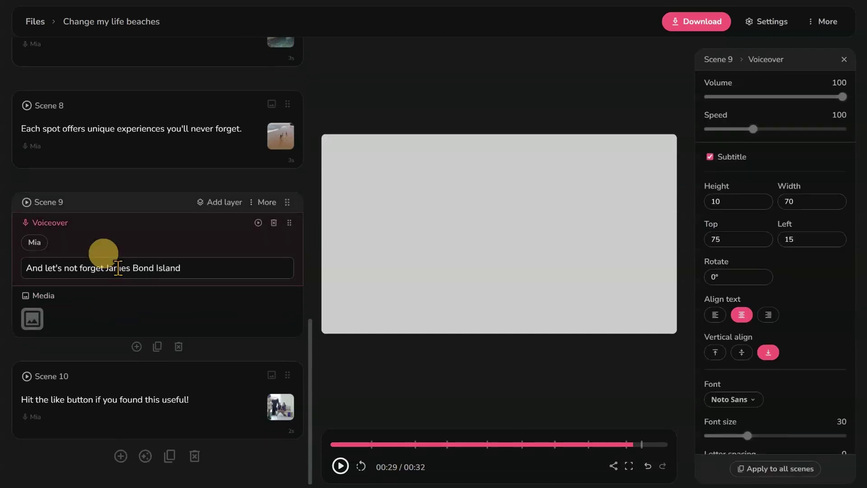
click(33, 319)
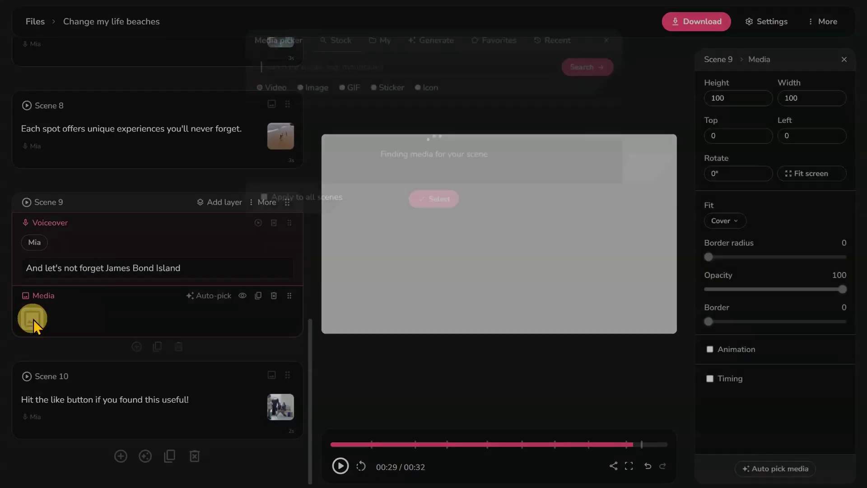
click(305, 63)
text(james bond island)
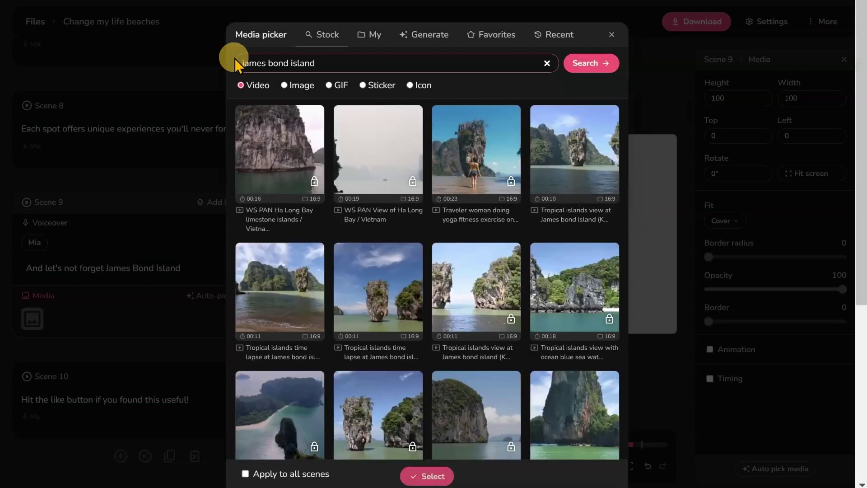
mouse_move(476, 149)
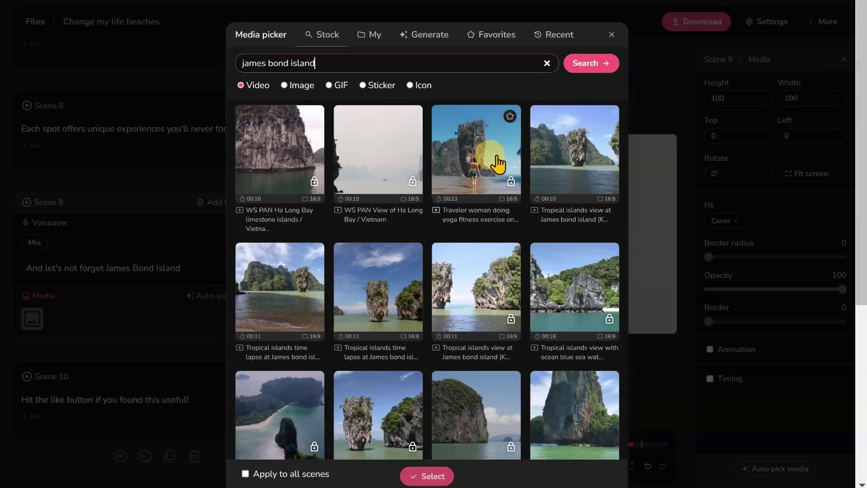
click(575, 153)
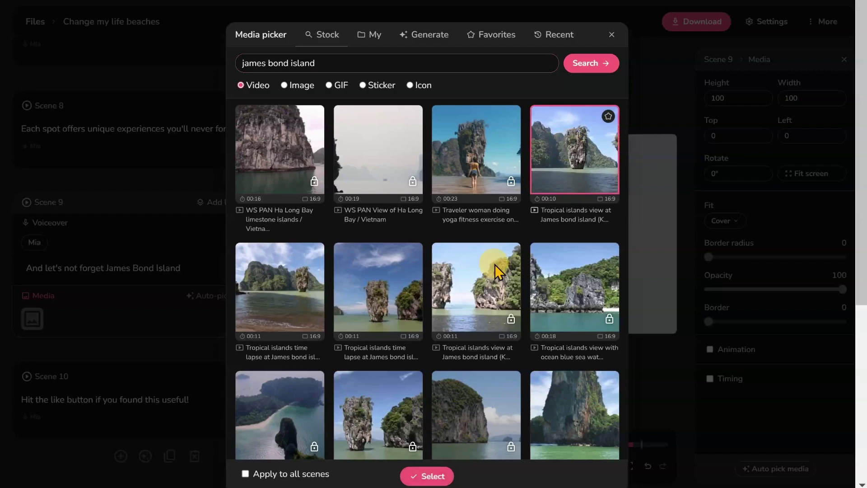
click(426, 476)
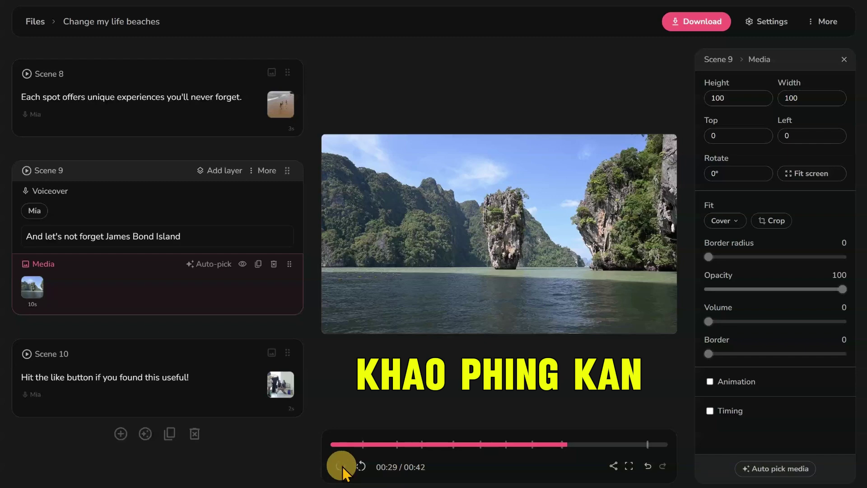
click(342, 467)
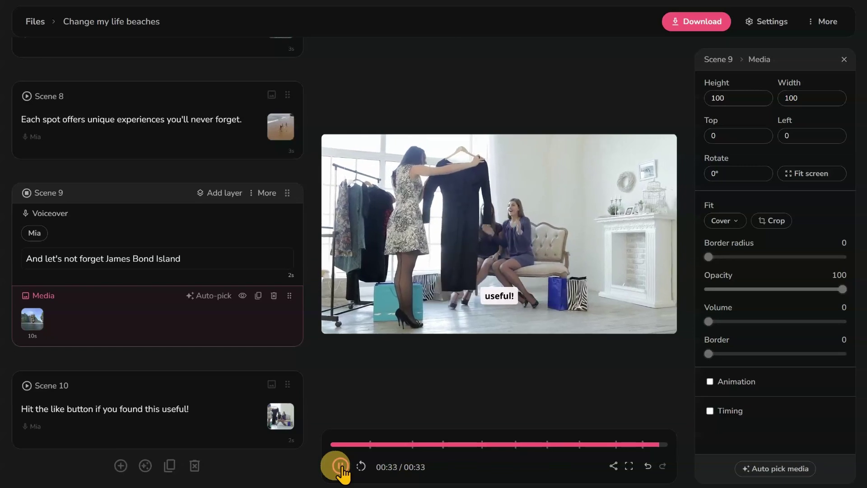
Step: Stop the preview and auto-pick an AI beach-under-cliffs clip for Scene 10
click(341, 467)
click(137, 393)
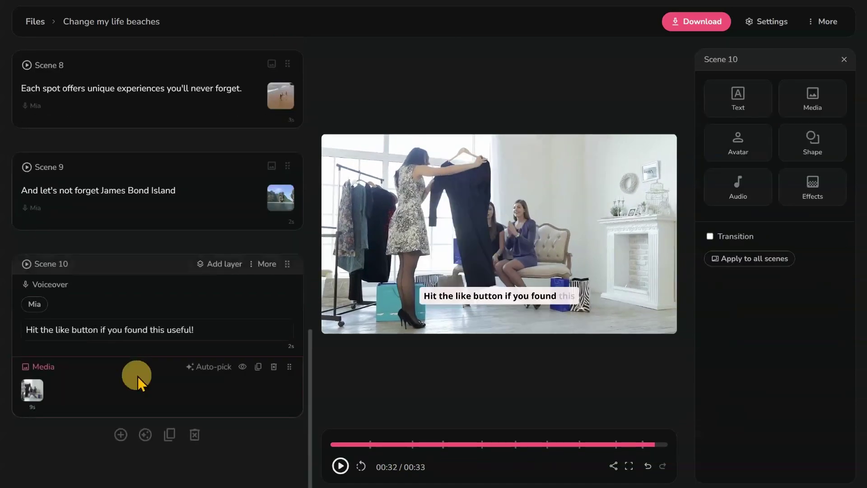
click(213, 366)
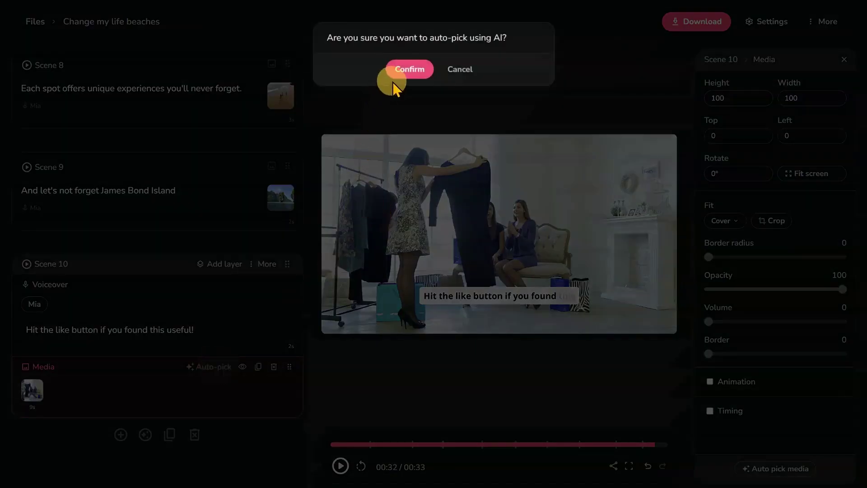
click(408, 69)
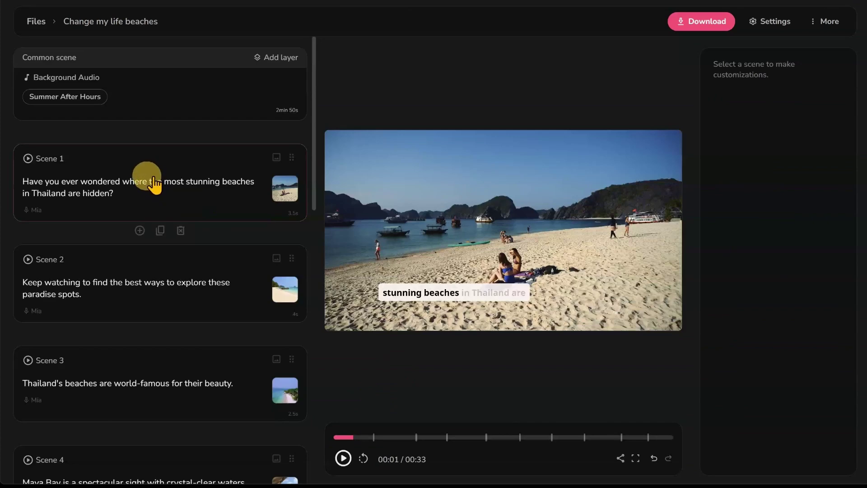
click(154, 175)
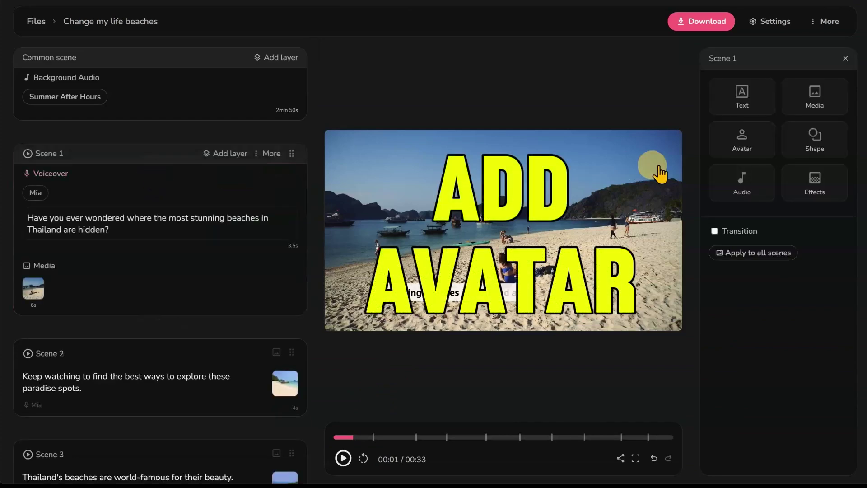
click(740, 145)
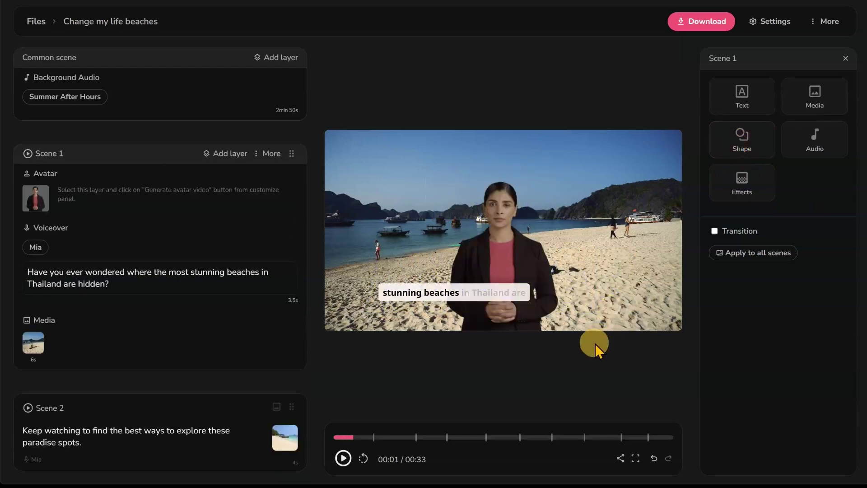
click(32, 202)
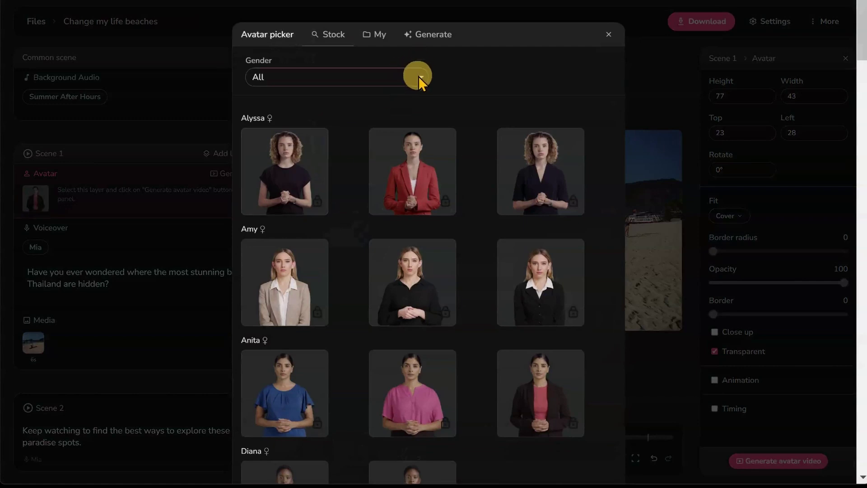
click(418, 76)
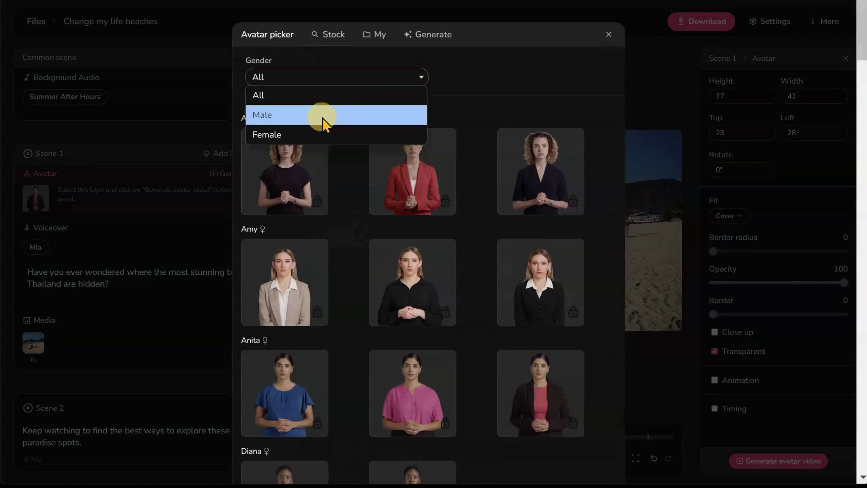
click(323, 118)
click(418, 78)
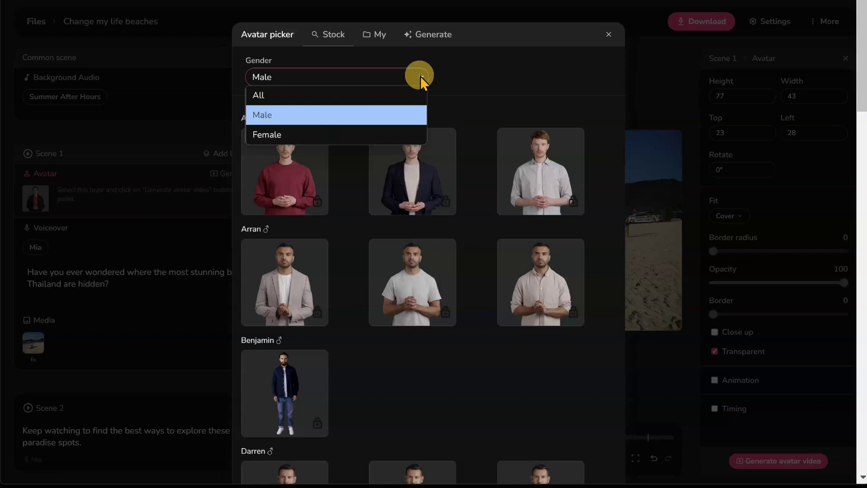
click(355, 135)
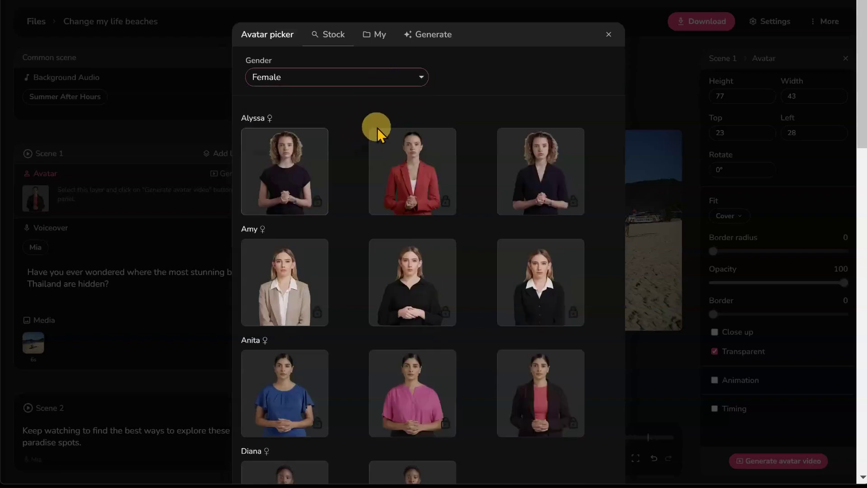
scroll(471, 214, down, 5)
scroll(471, 213, down, 5)
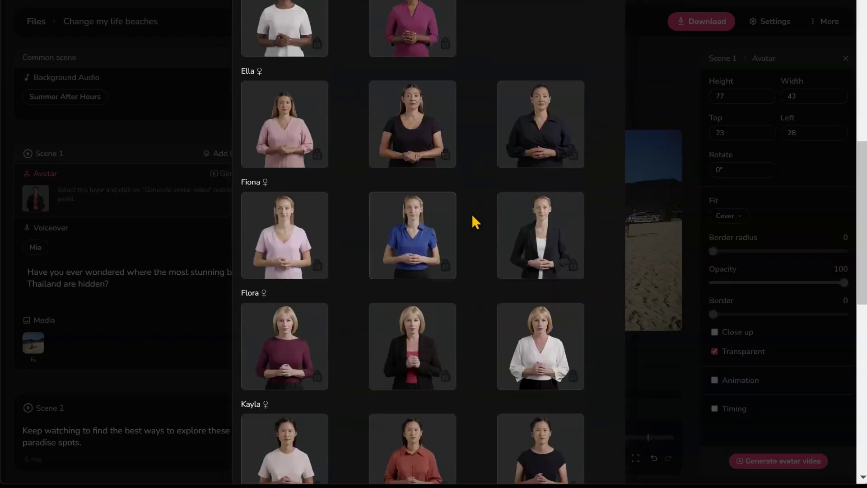
scroll(471, 213, up, 10)
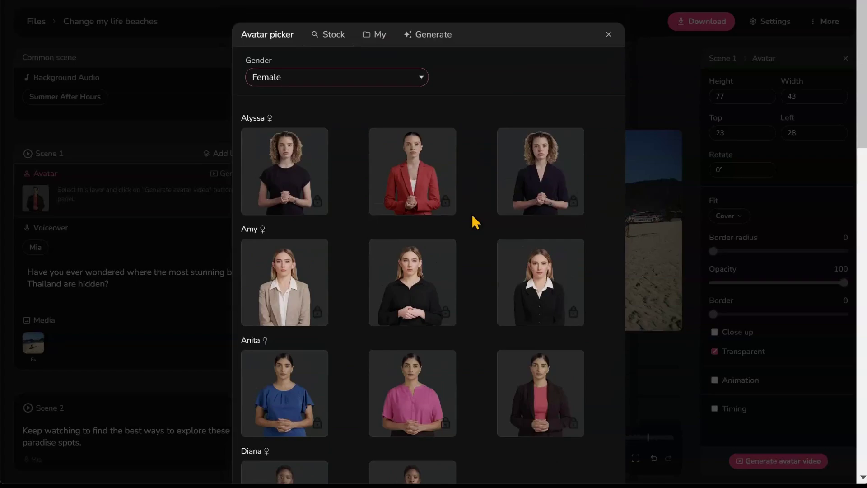
click(608, 34)
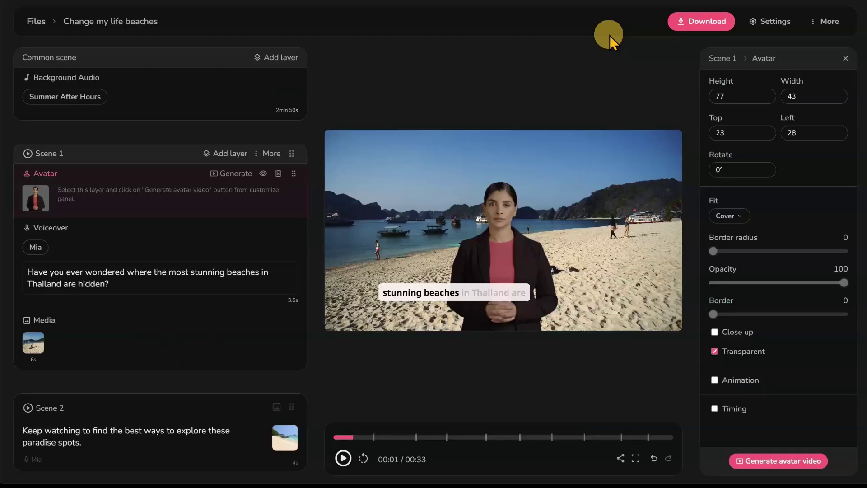
click(278, 174)
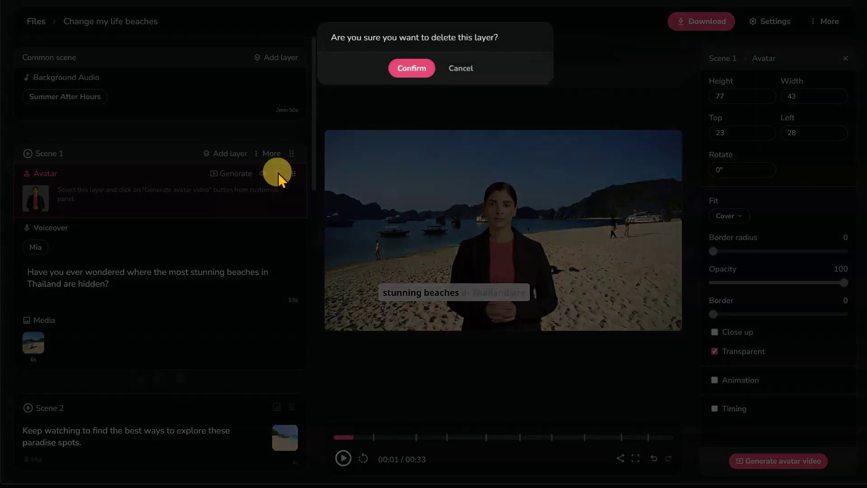
click(411, 68)
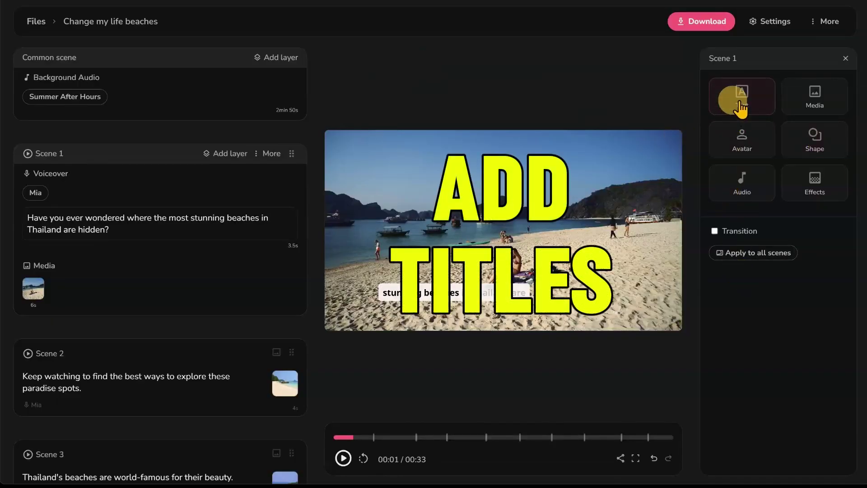
Step: Add a 'Thailand Beaches' title to Scene 1 in Luckiest Guy at size 68
click(741, 97)
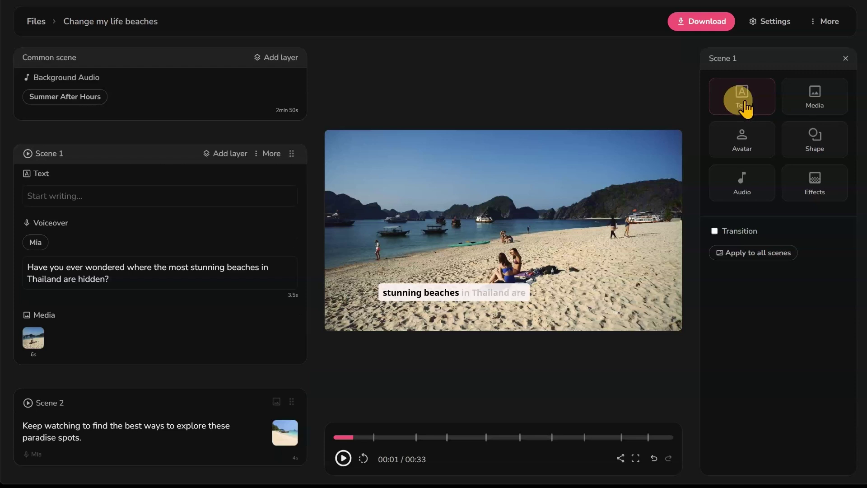
mouse_move(160, 223)
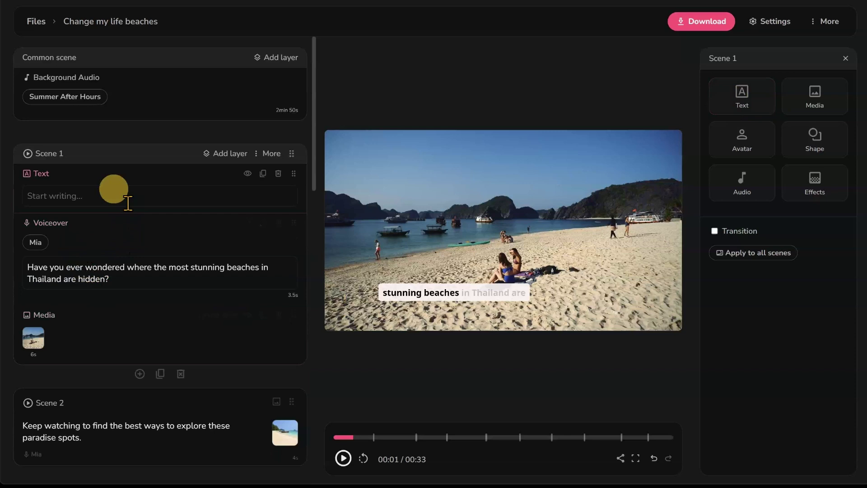
click(112, 196)
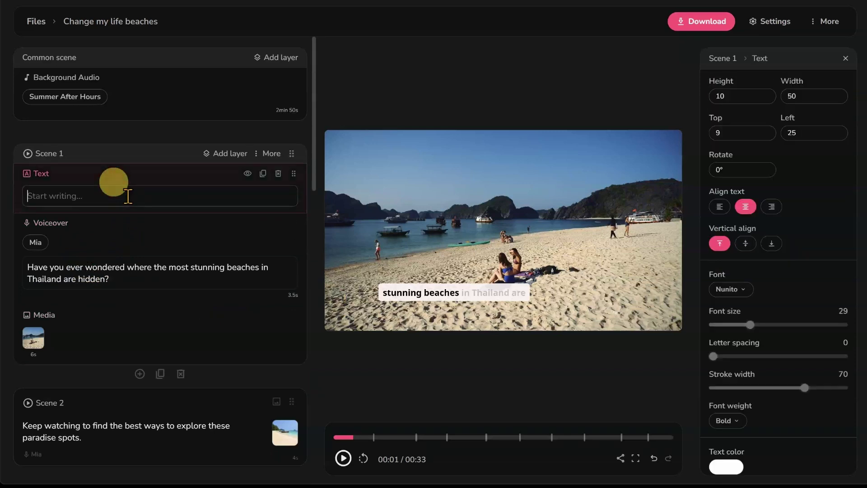
text(Thailand Beaches)
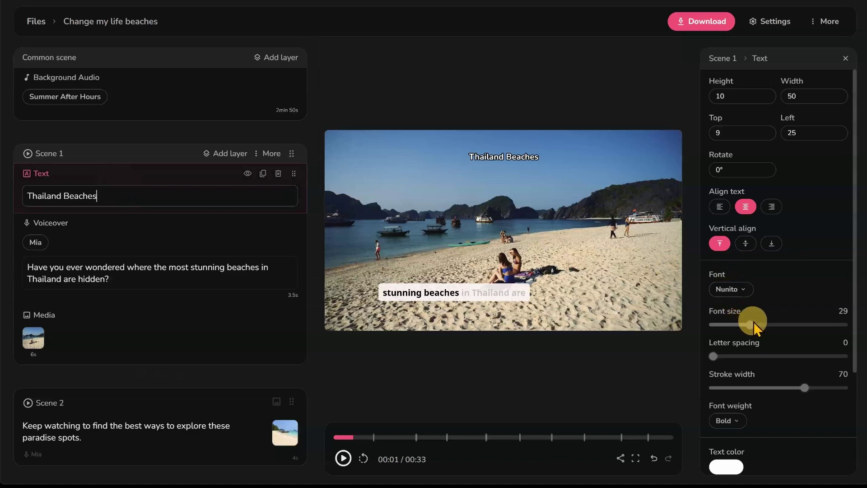
click(743, 295)
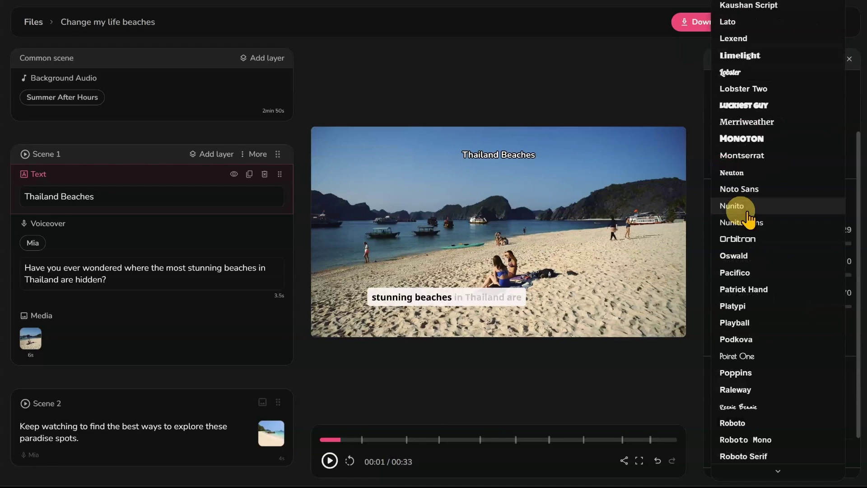
scroll(754, 245, up, 3)
scroll(757, 243, up, 3)
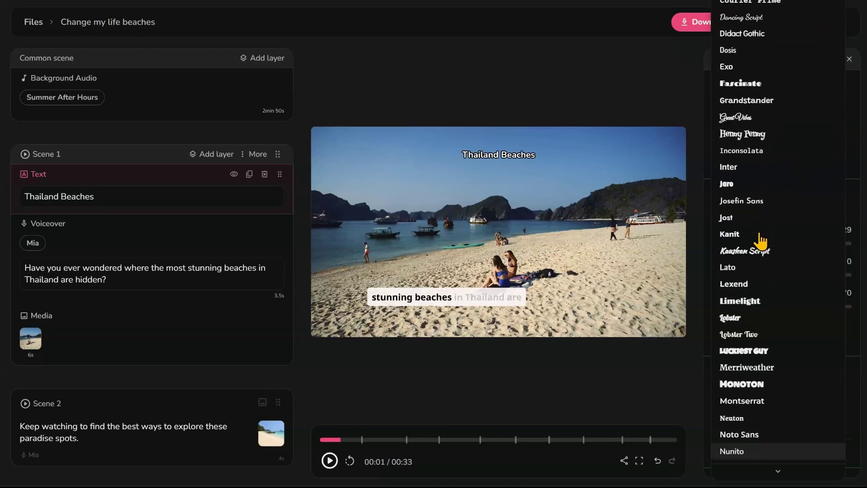
click(743, 352)
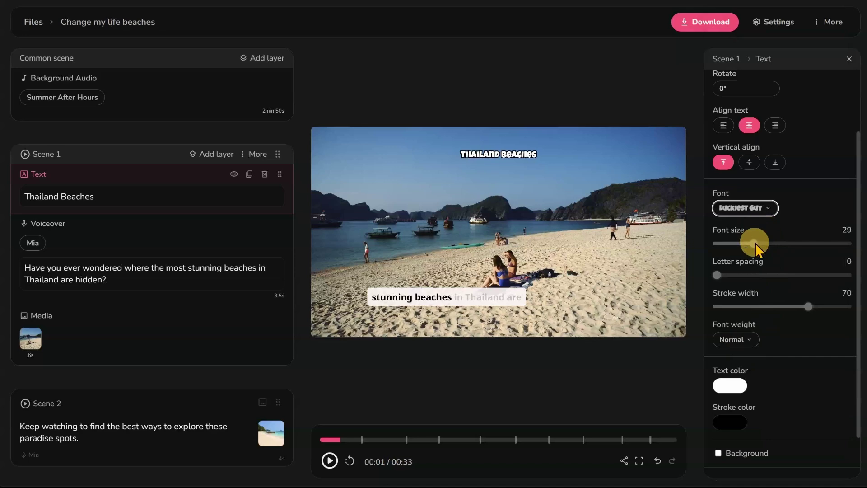
drag(754, 243, 807, 245)
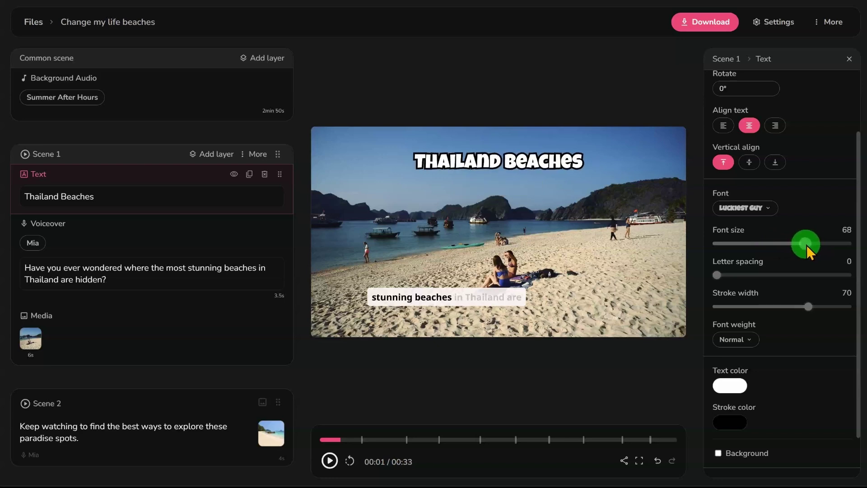
click(730, 386)
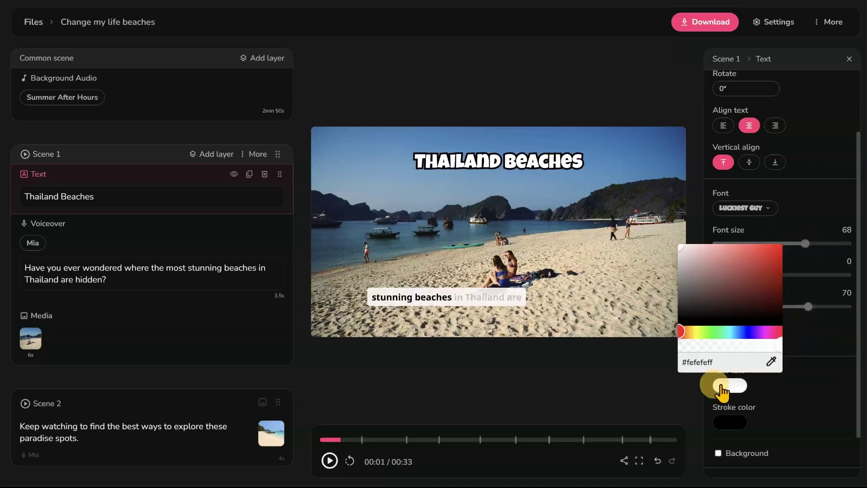
click(777, 252)
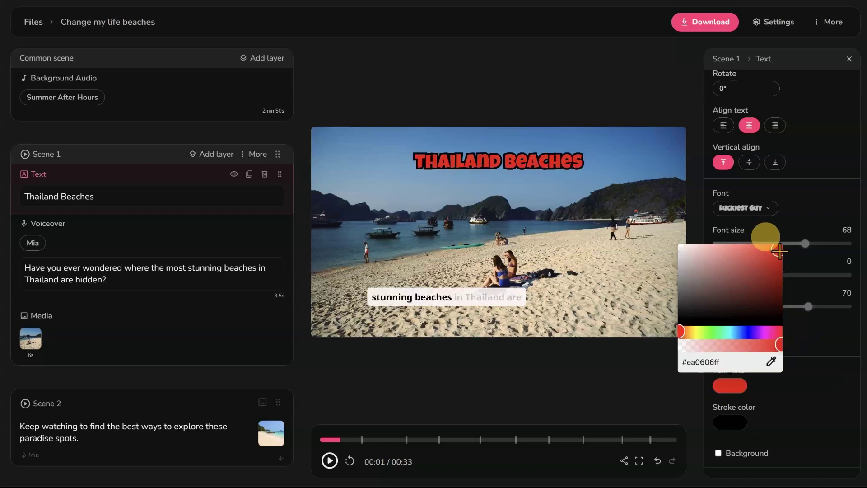
click(817, 360)
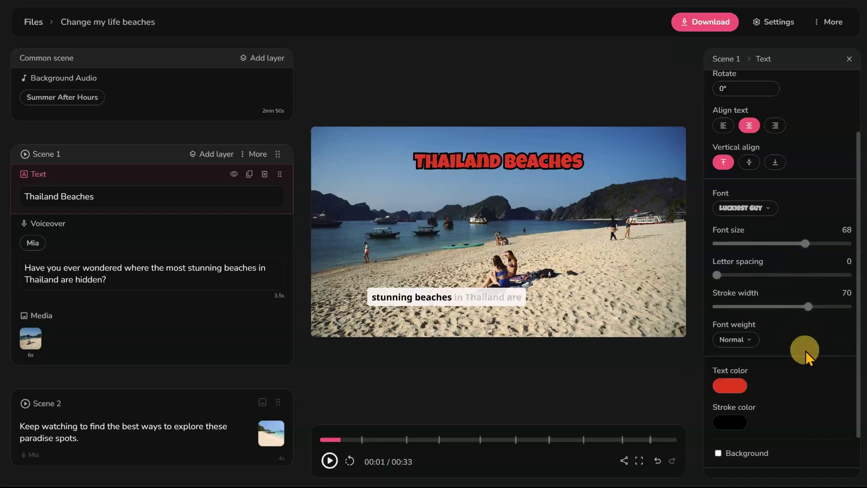
scroll(805, 350, down, 2)
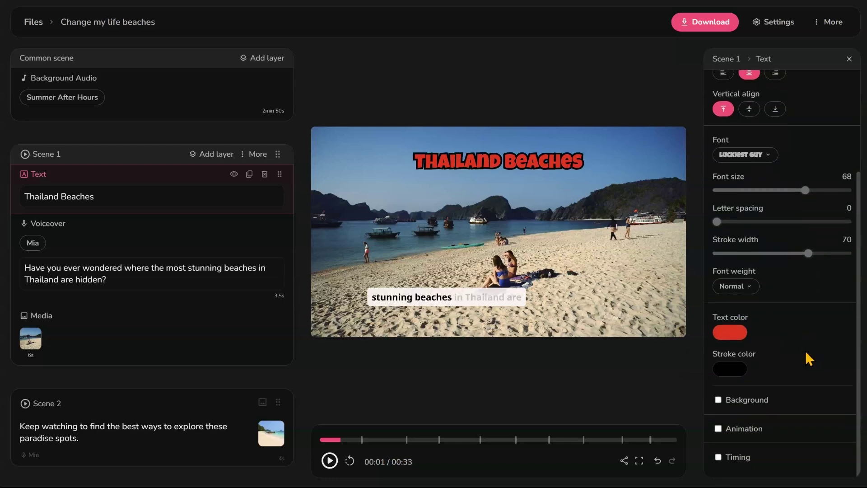
click(718, 429)
scroll(805, 342, down, 3)
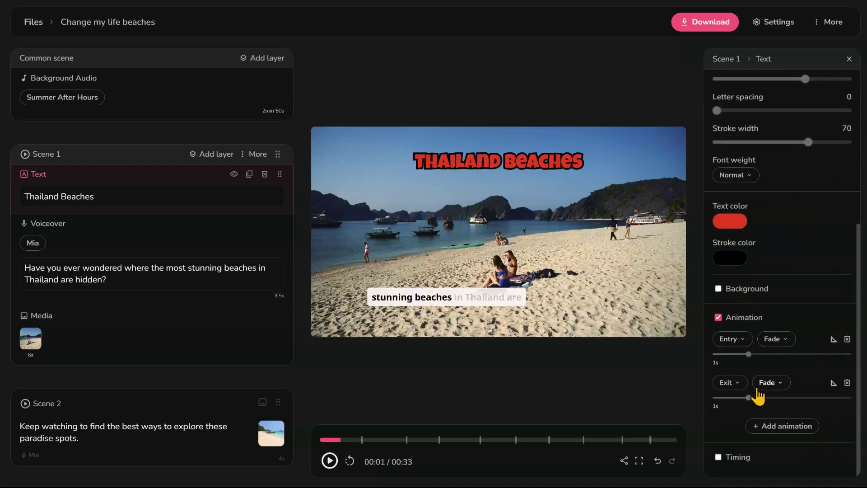
click(782, 426)
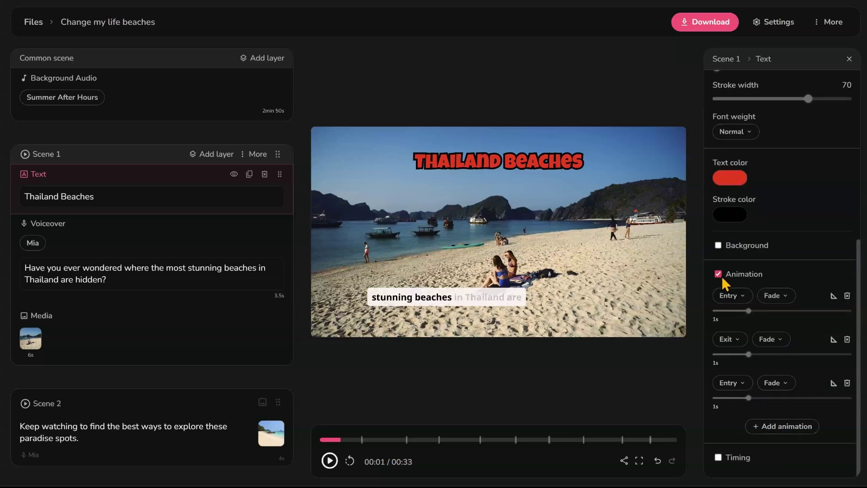
click(718, 274)
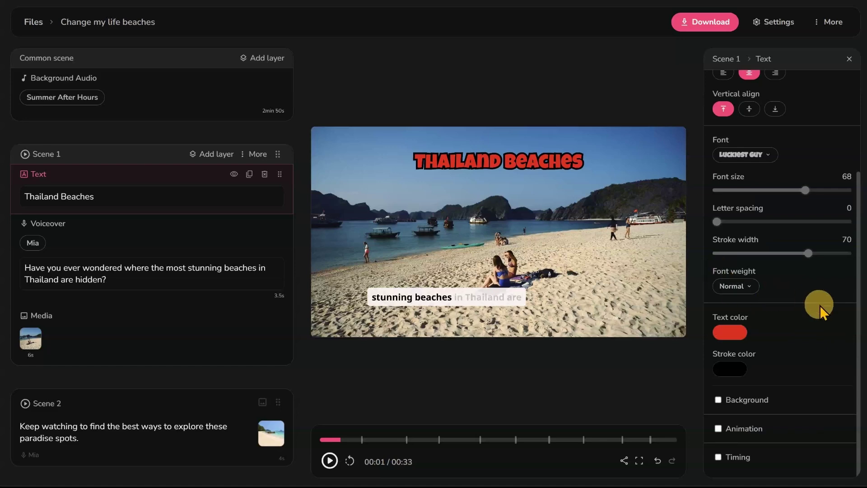
scroll(819, 305, up, 4)
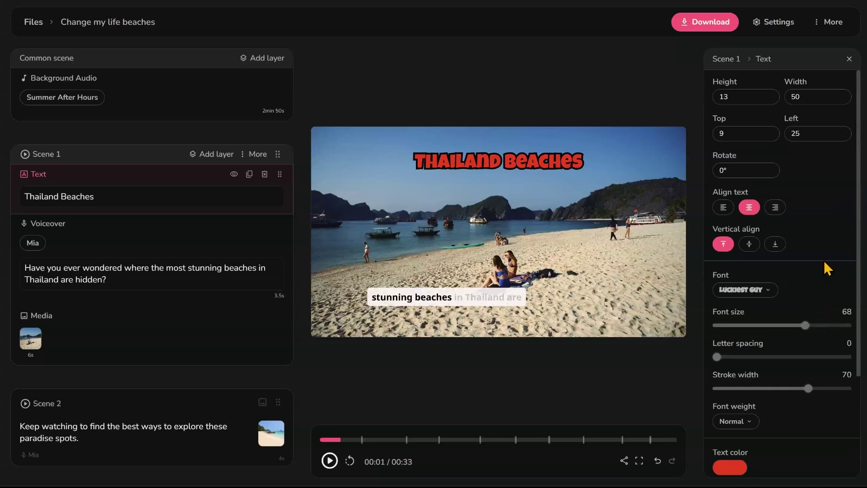
Step: Delete Scene 1's 'Thailand Beaches' title layer and open its voiceover subtitle settings
click(265, 175)
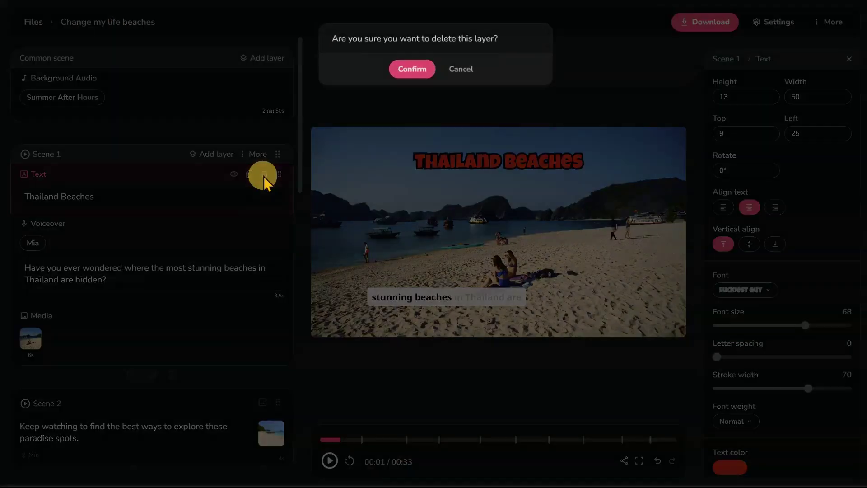
click(411, 70)
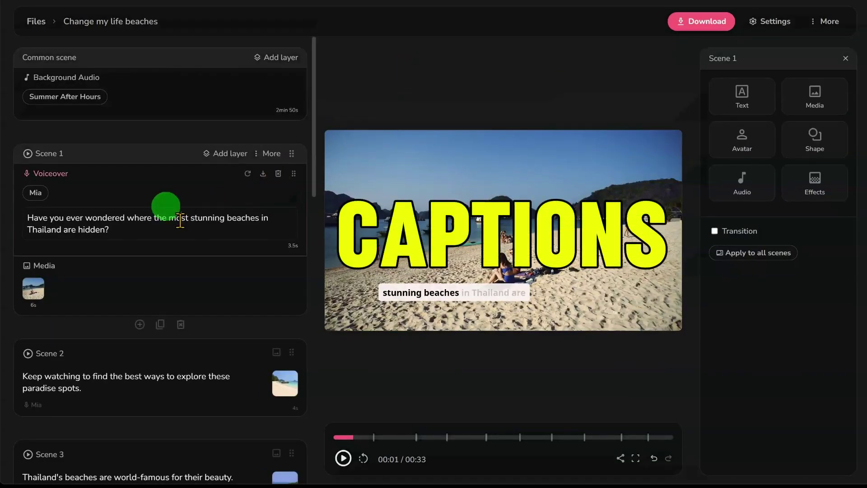
click(179, 220)
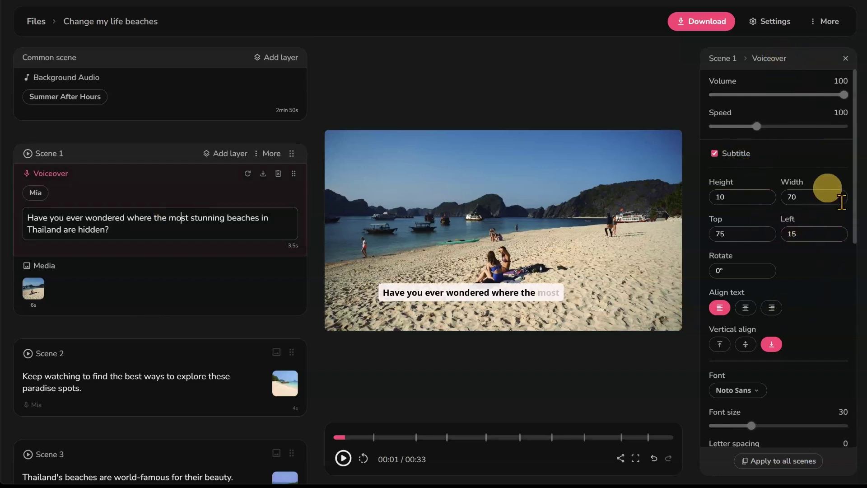
drag(855, 189, 859, 220)
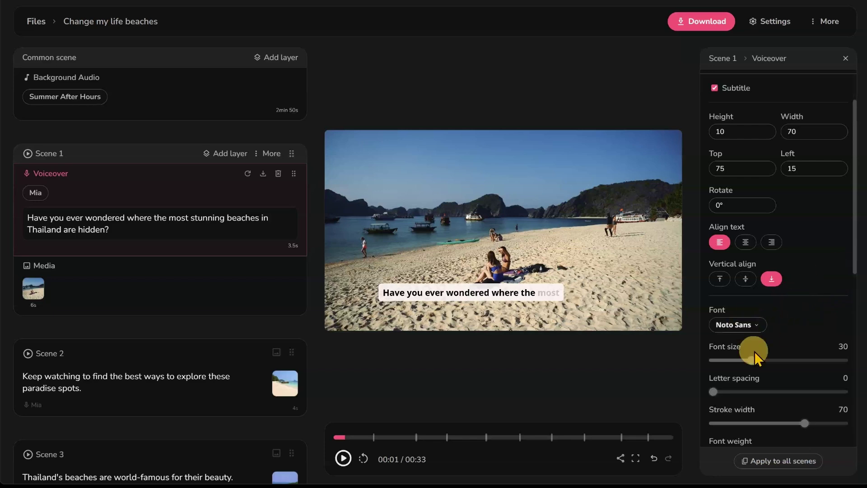
scroll(820, 295, down, 1)
scroll(820, 295, down, 2)
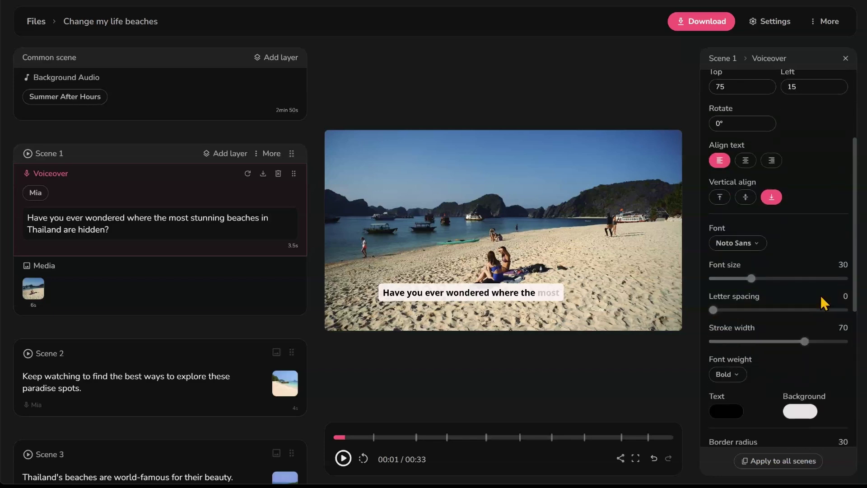
scroll(820, 294, down, 2)
scroll(820, 295, down, 2)
scroll(820, 295, down, 2)
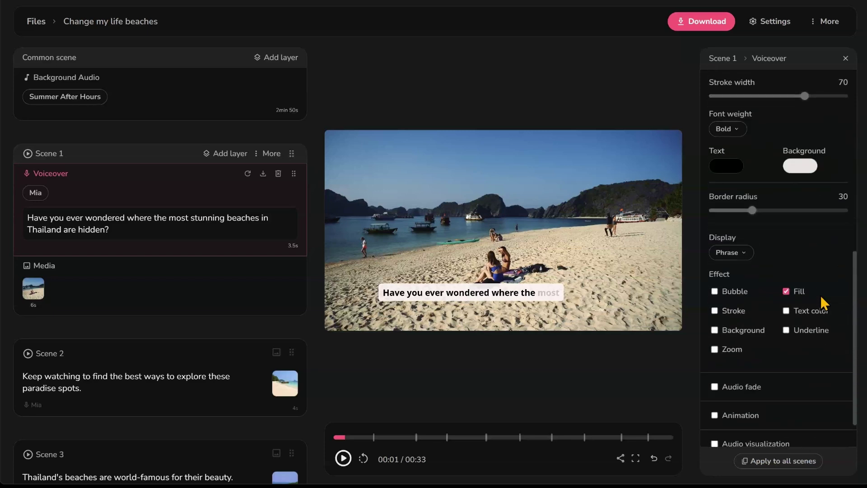
scroll(820, 294, down, 1)
scroll(820, 294, down, 1)
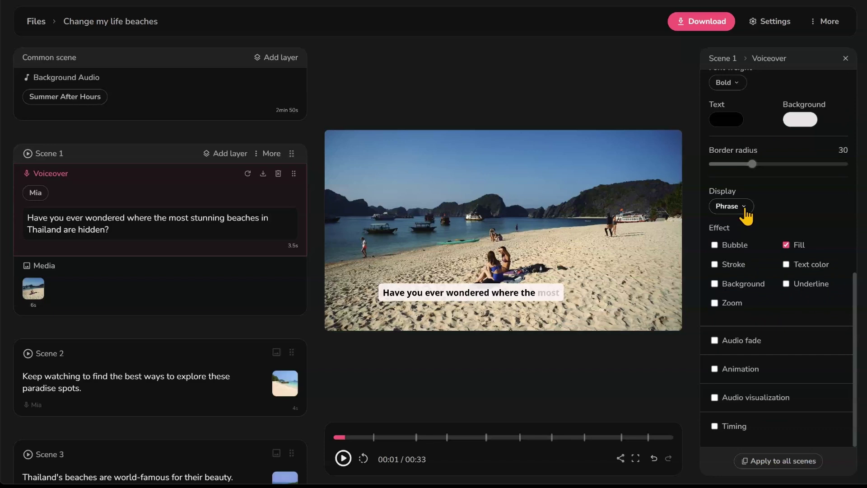
Step: Try Word, Sequence and Full subtitle display modes, ending on Sequence
click(731, 206)
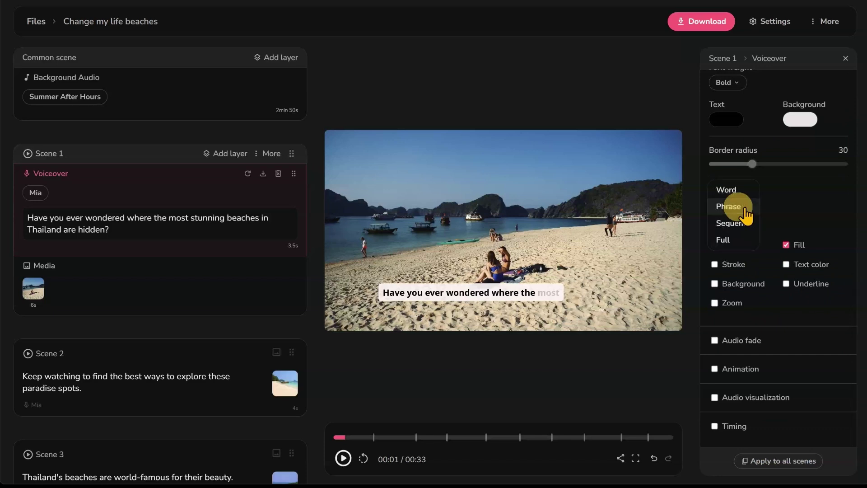
click(726, 190)
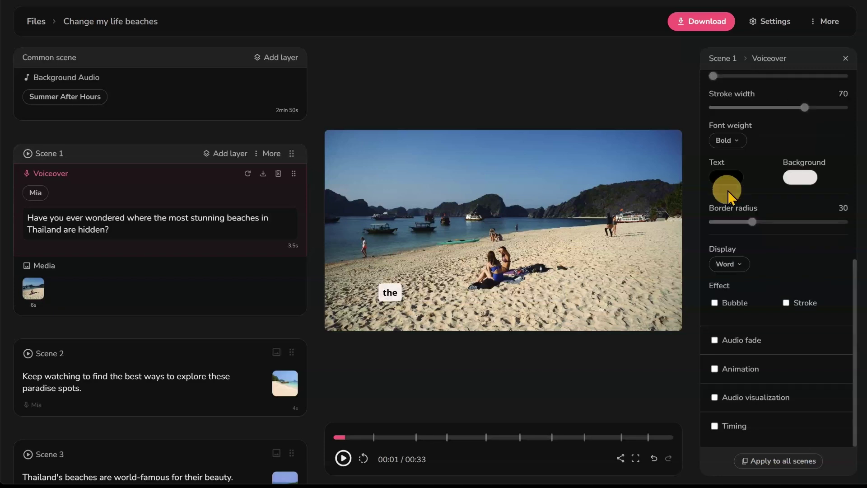
click(731, 264)
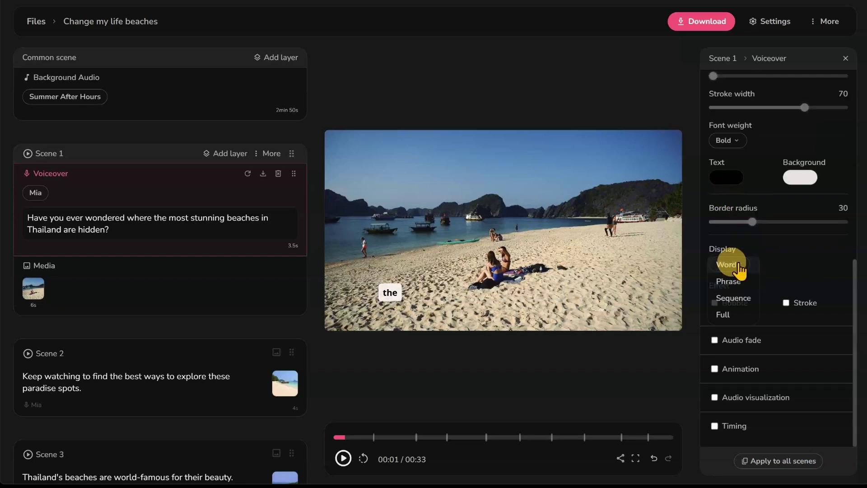
click(734, 298)
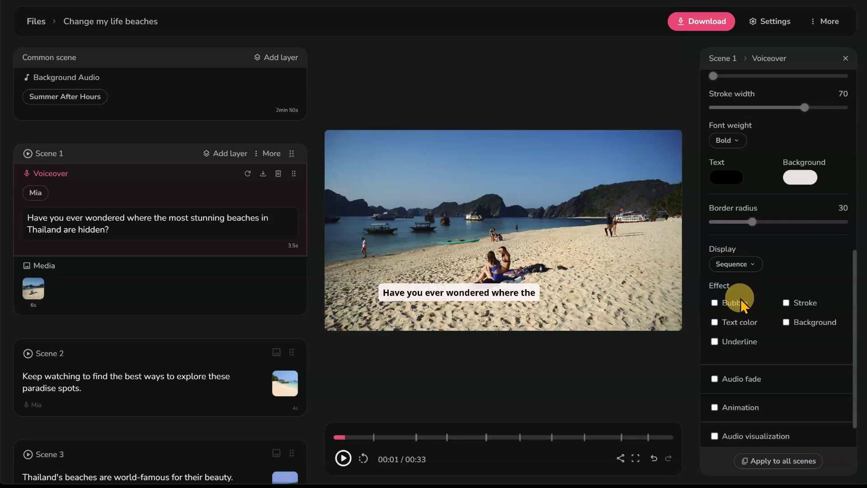
scroll(773, 250, down, 1)
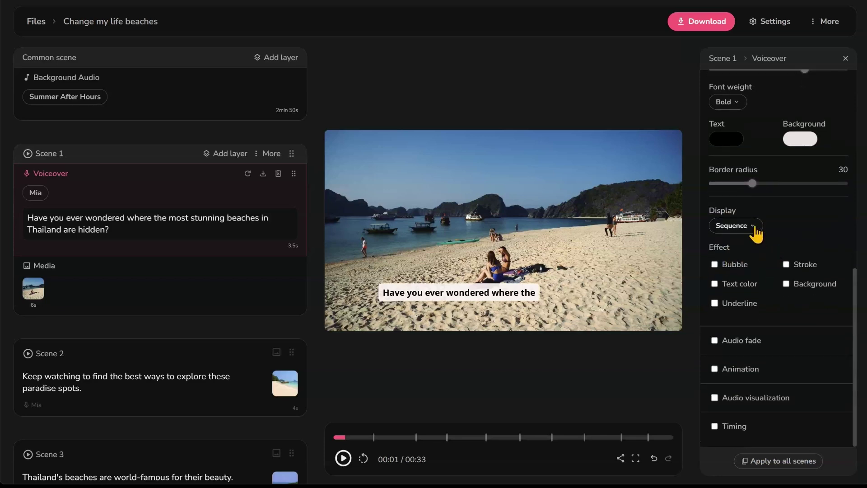
click(734, 226)
click(740, 243)
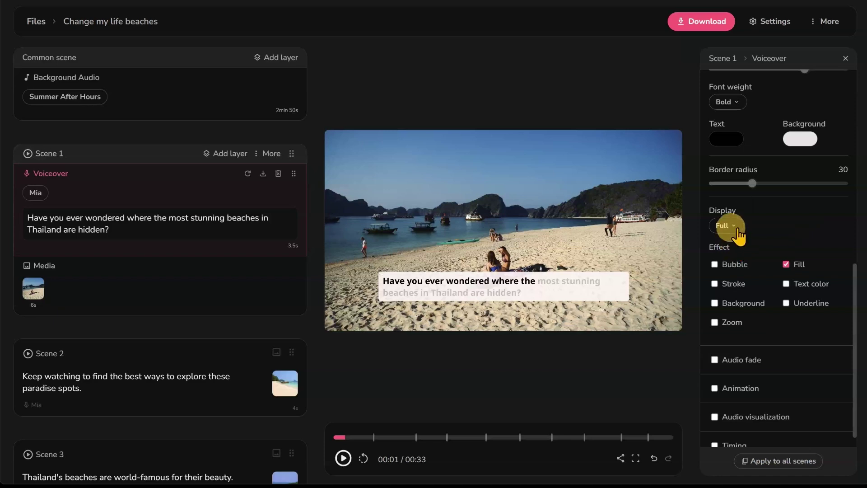
click(737, 232)
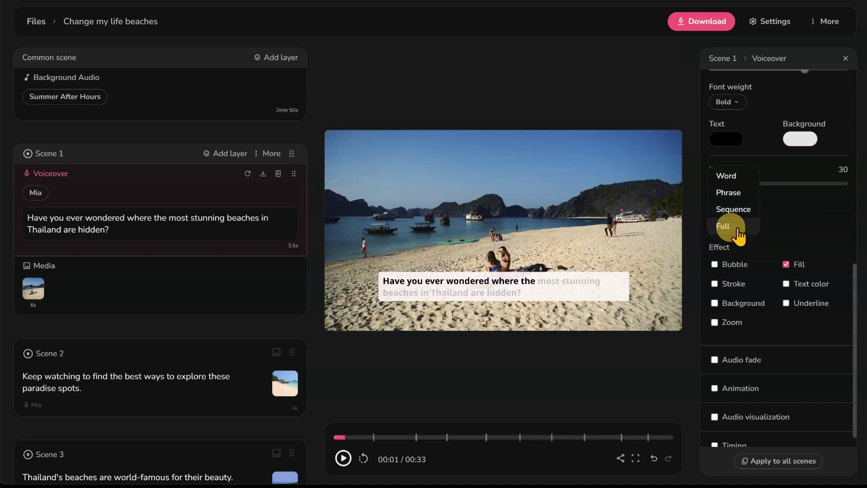
click(734, 209)
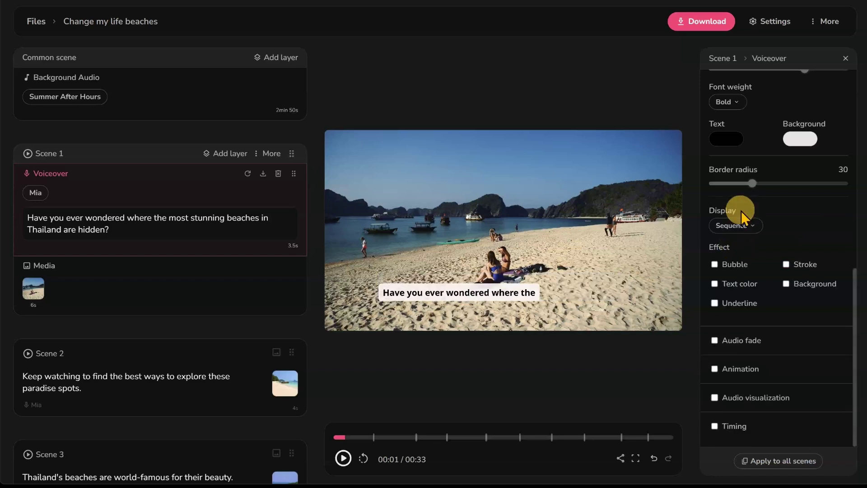
Step: Make the spoken subtitle word deep red and apply these settings to all scenes
click(714, 283)
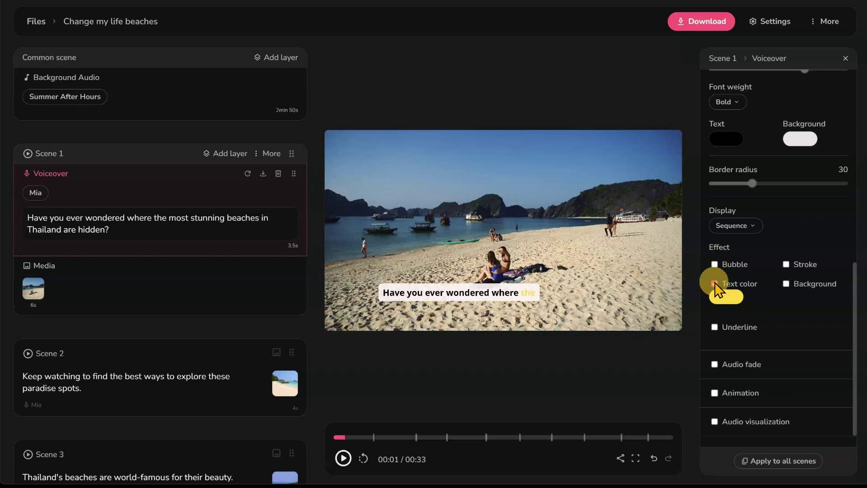
click(726, 299)
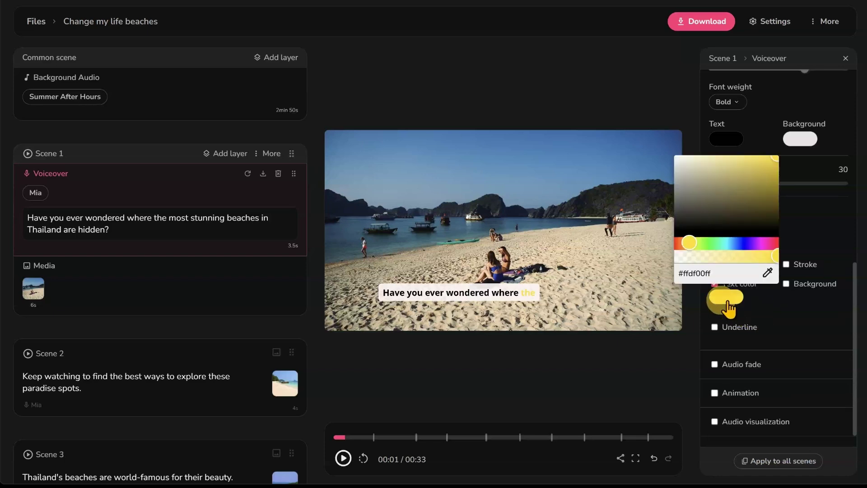
click(678, 244)
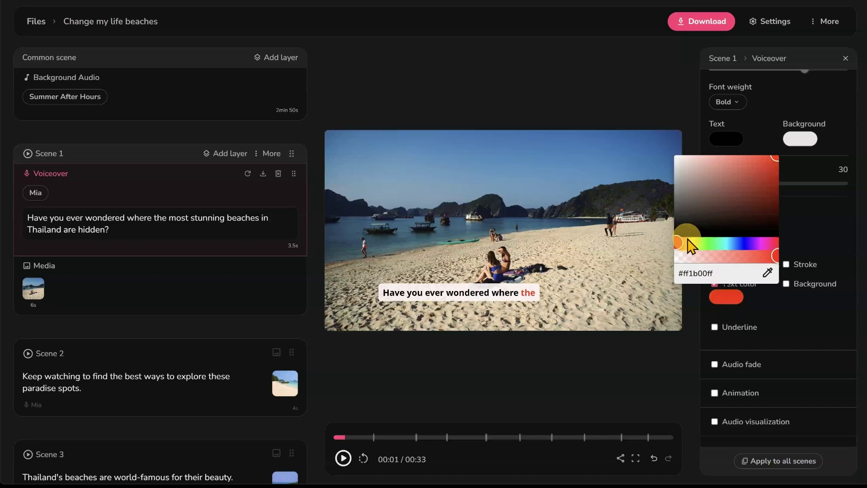
click(773, 161)
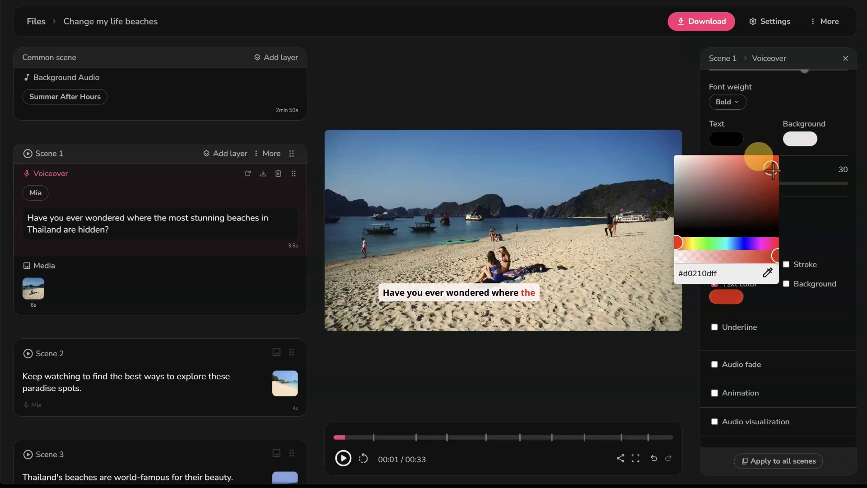
click(799, 309)
scroll(800, 308, down, 1)
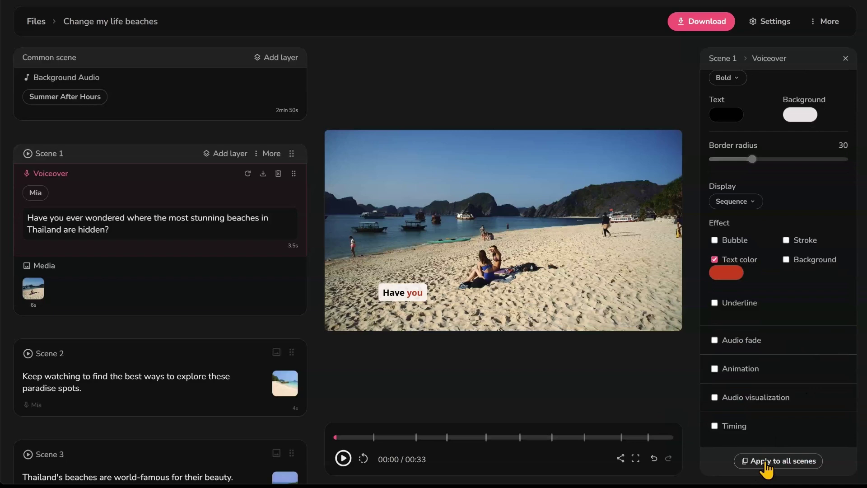
click(766, 461)
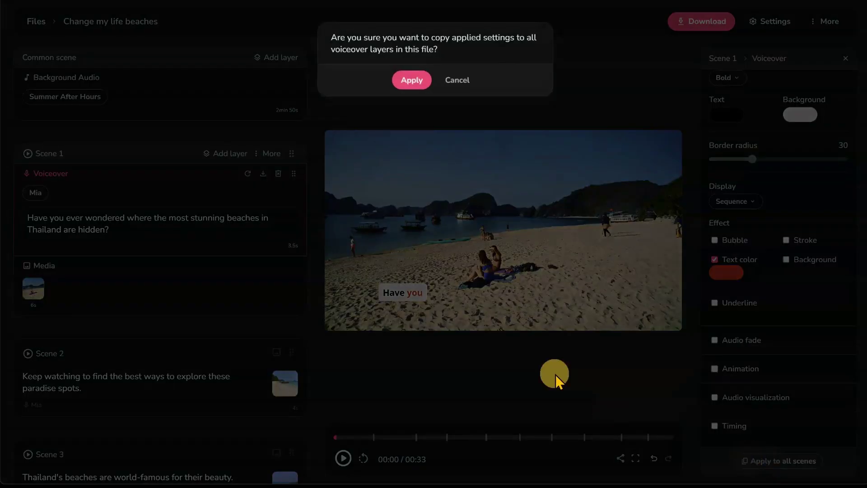
click(411, 81)
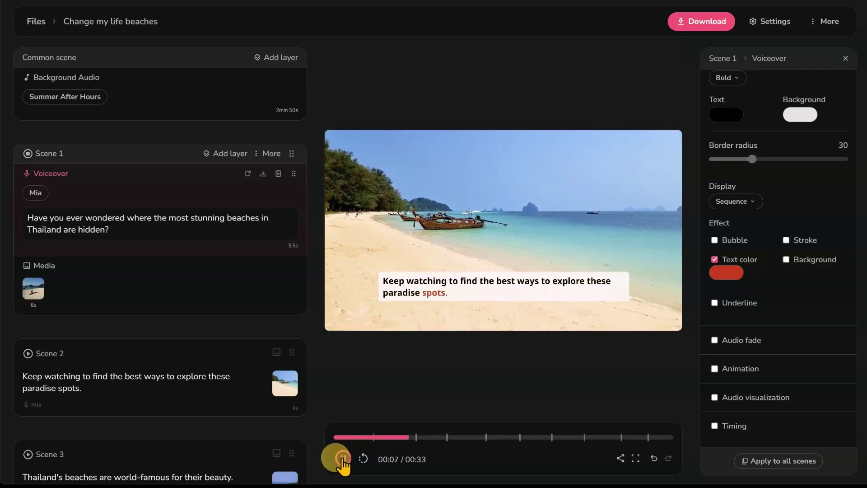
Step: Stop playback, return to the start and view the beaches video full screen
click(331, 438)
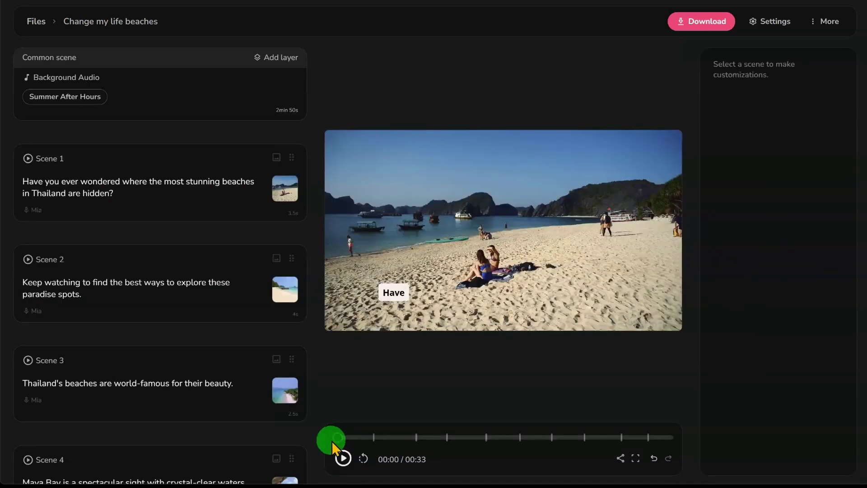
click(638, 459)
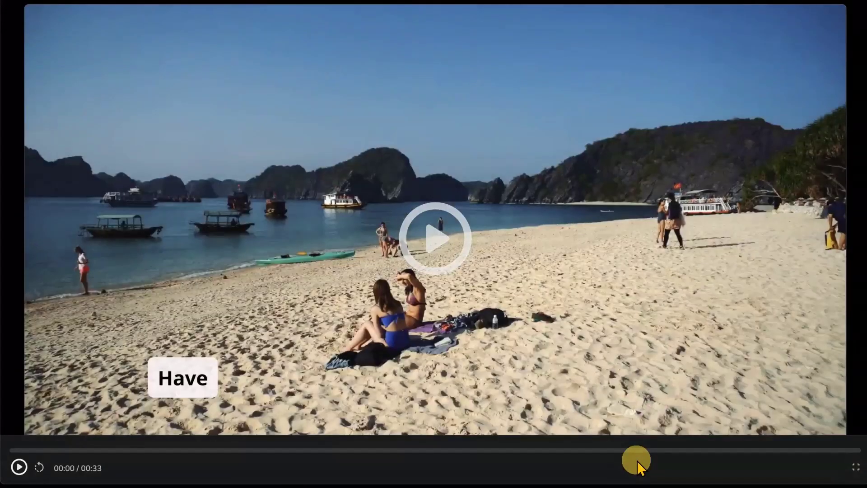